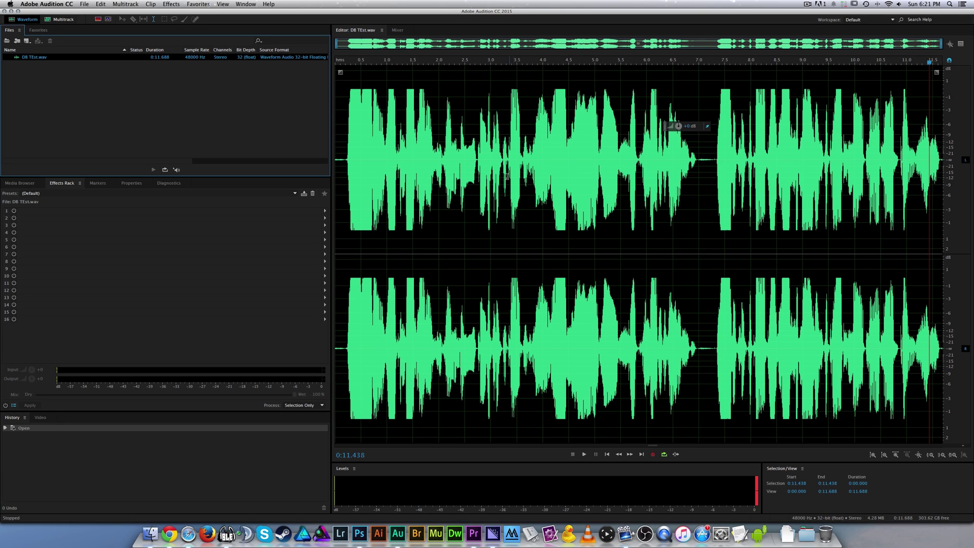
Inspect the loud speech bursts at the start and around 4.6–7 seconds of the waveform
left_click(342, 340)
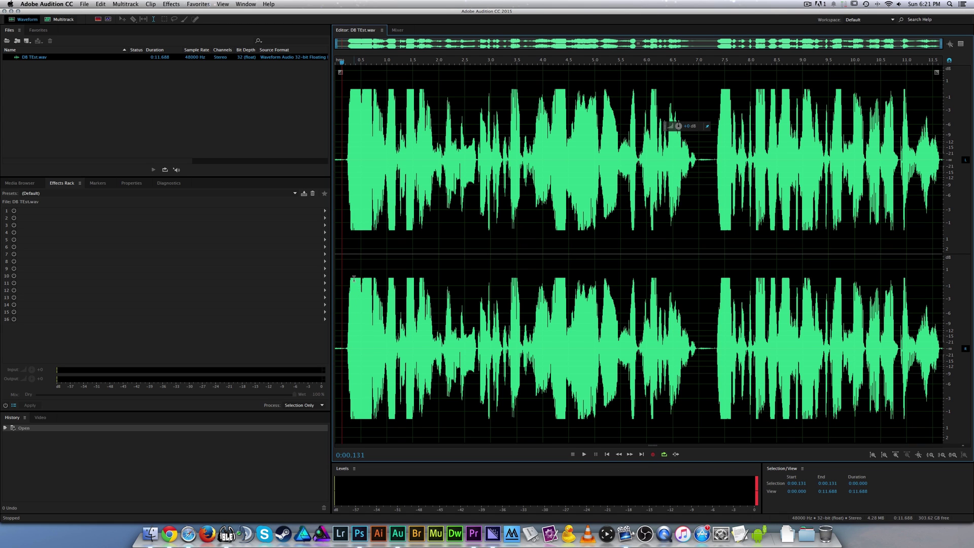
left_click_drag(347, 281, 382, 278)
scroll(363, 275, "up", 1)
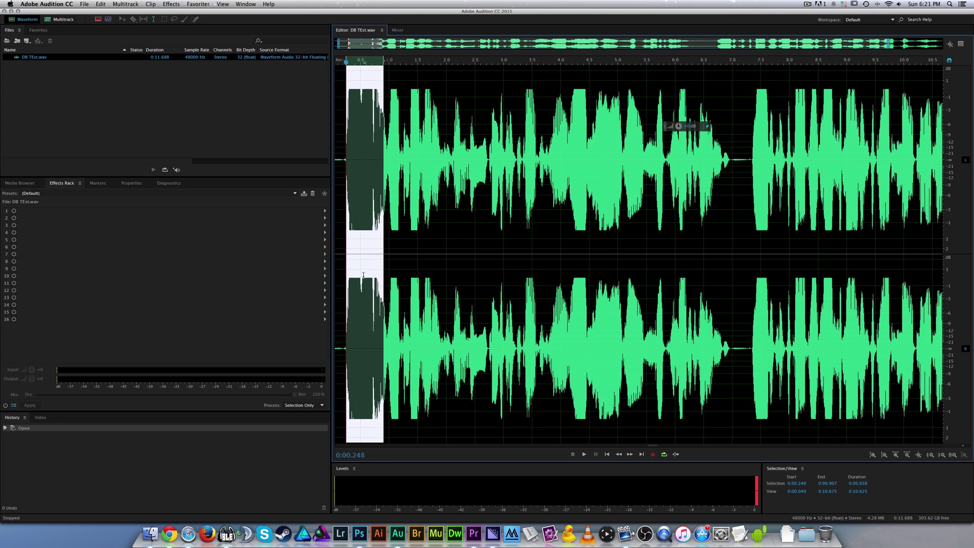
scroll(364, 275, "up", 5)
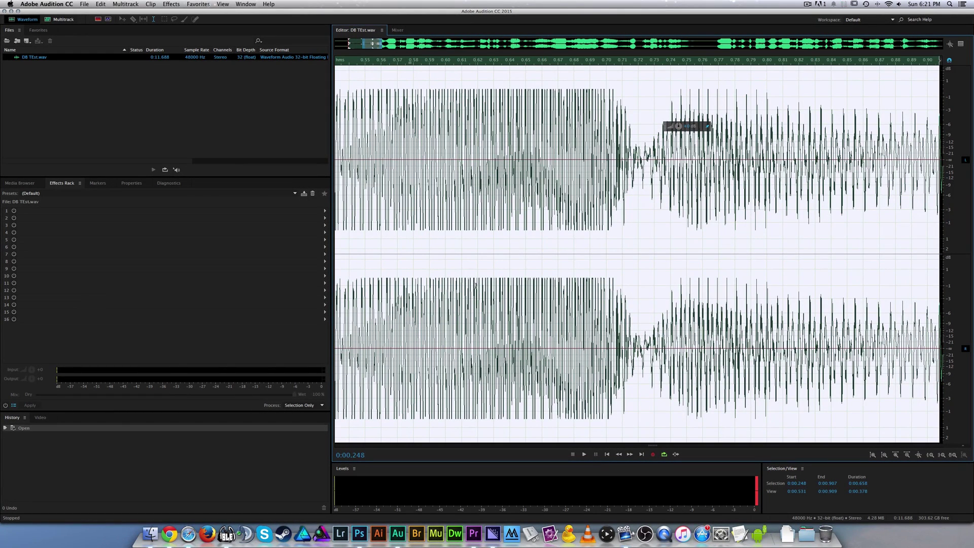
scroll(476, 286, "down", 3)
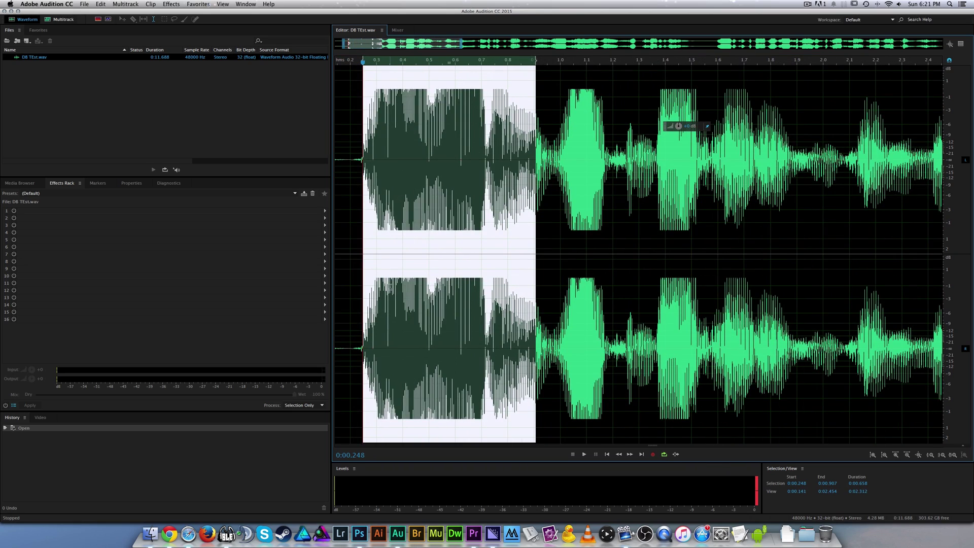
scroll(363, 291, "down", 3)
left_click(362, 292)
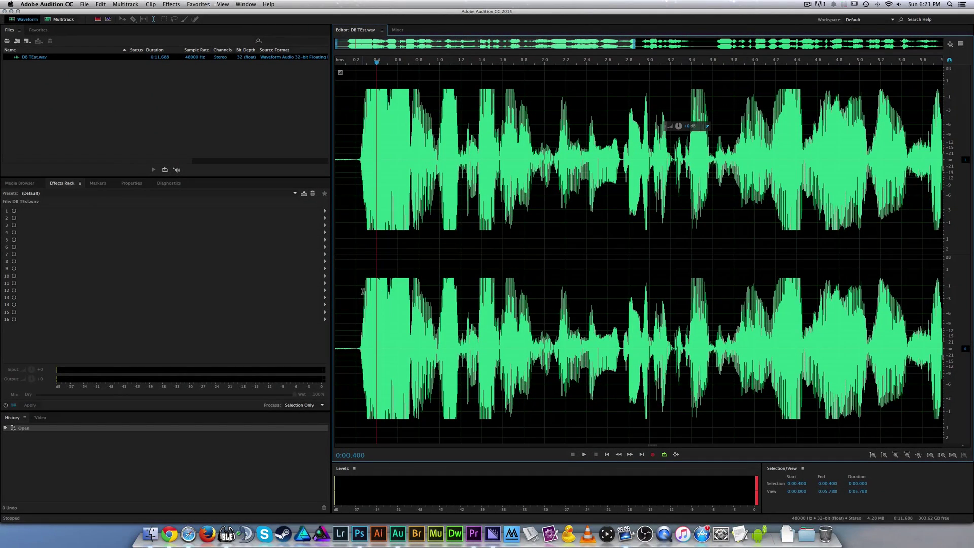
scroll(451, 326, "down", 2)
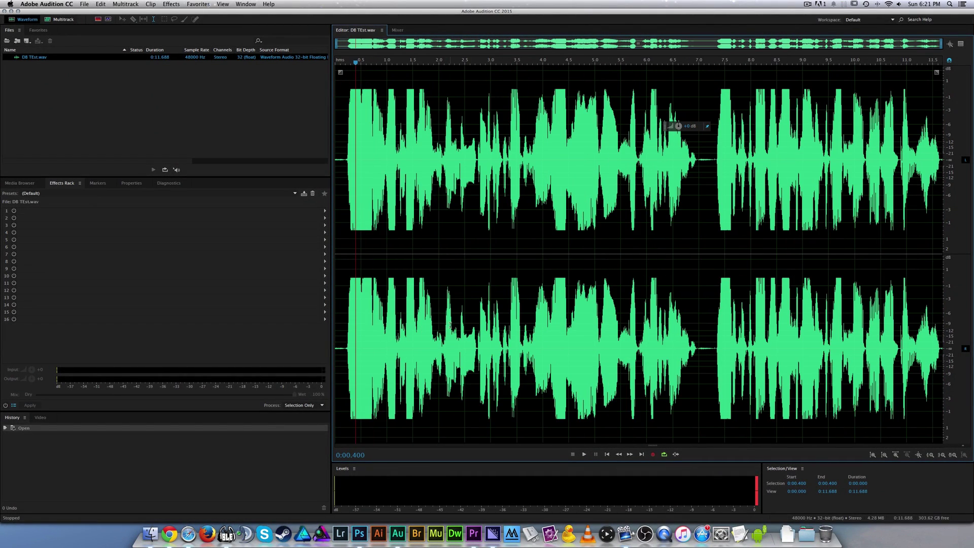
left_click_drag(704, 320, 715, 350)
left_click(576, 334)
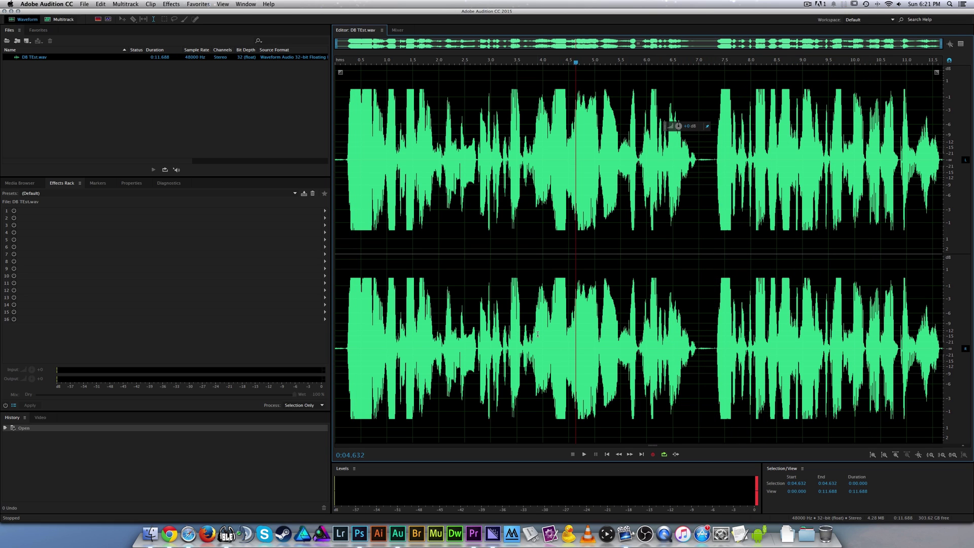
Play the opening of the recording, then briefly switch to Premiere Pro and back
left_click(345, 344)
key("space")
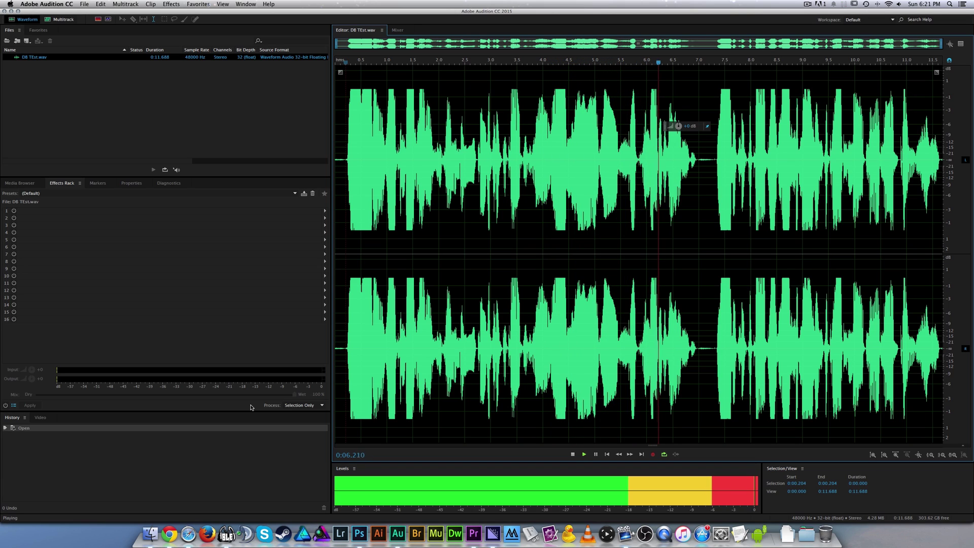
key("space")
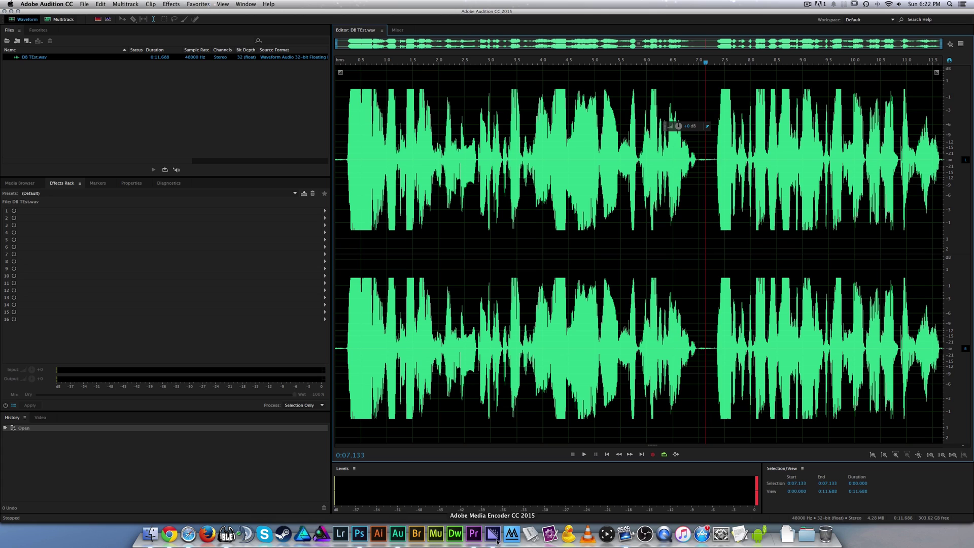
left_click(473, 533)
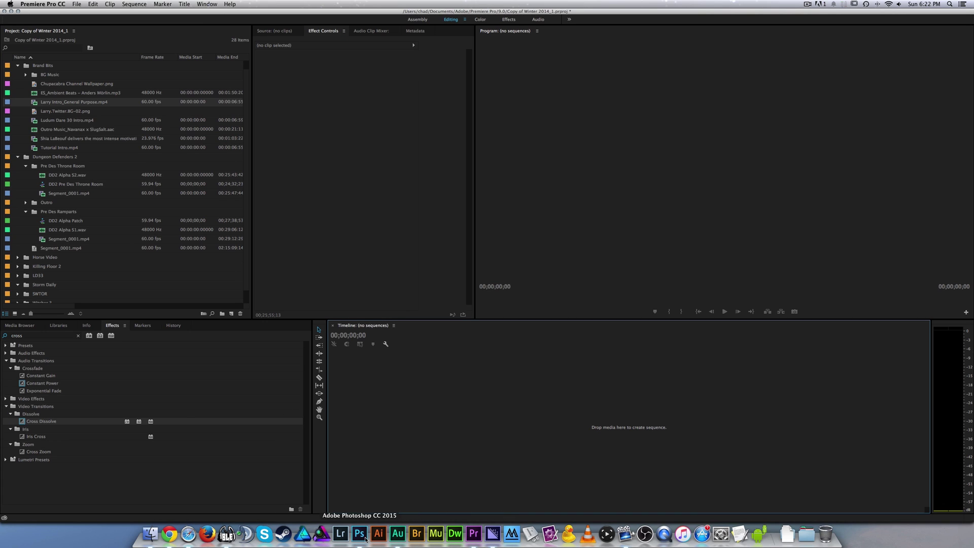
left_click(398, 534)
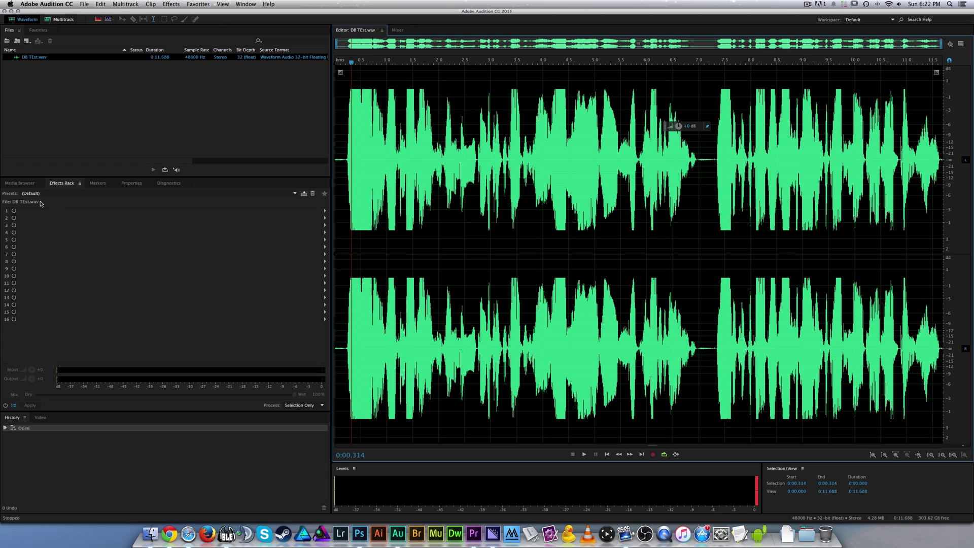
Show the Diagnostics panel with DeClipper kept as the selected effect
left_click(169, 184)
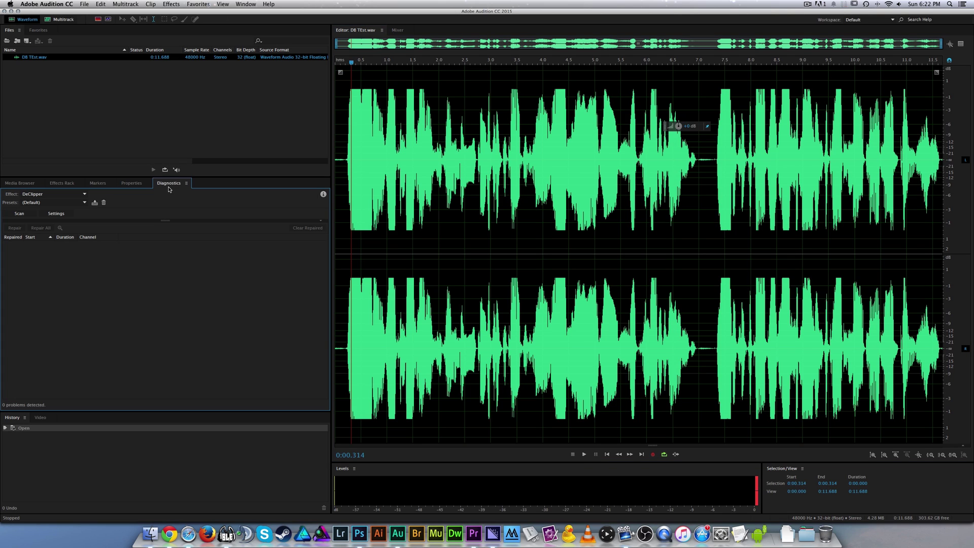
left_click(245, 4)
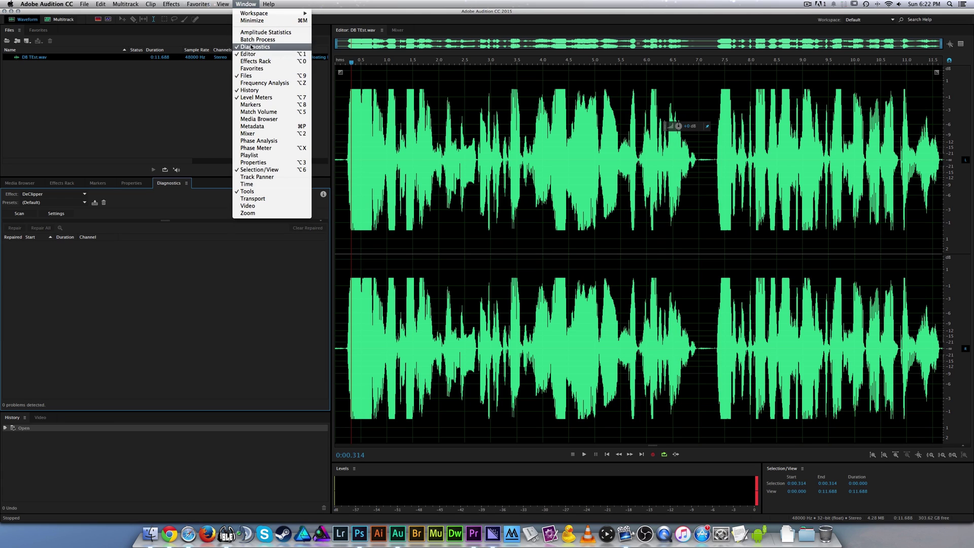
left_click(208, 298)
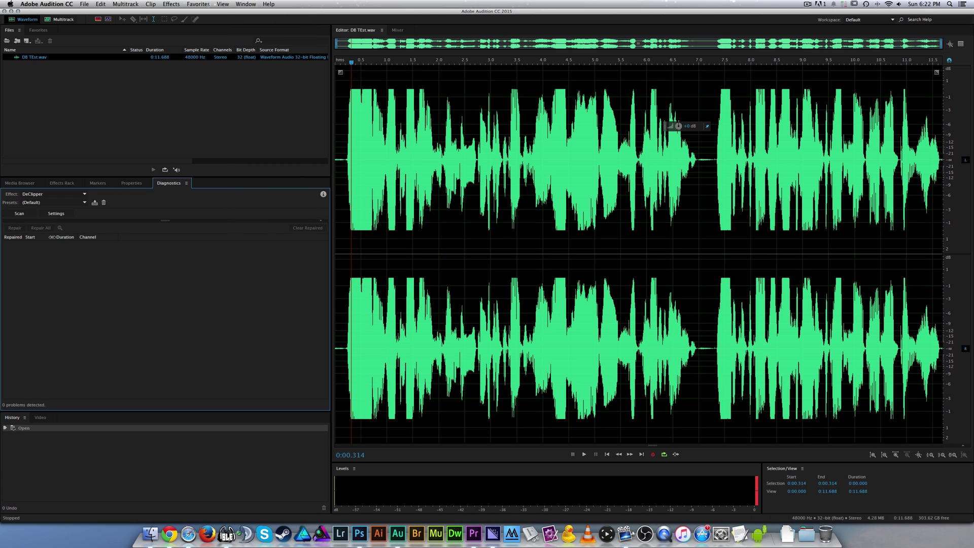
left_click(48, 194)
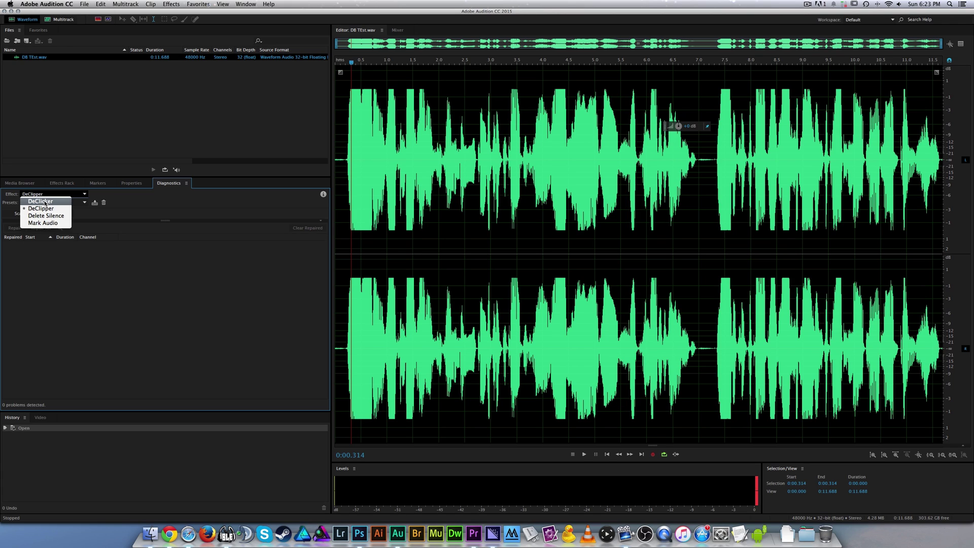
left_click(109, 281)
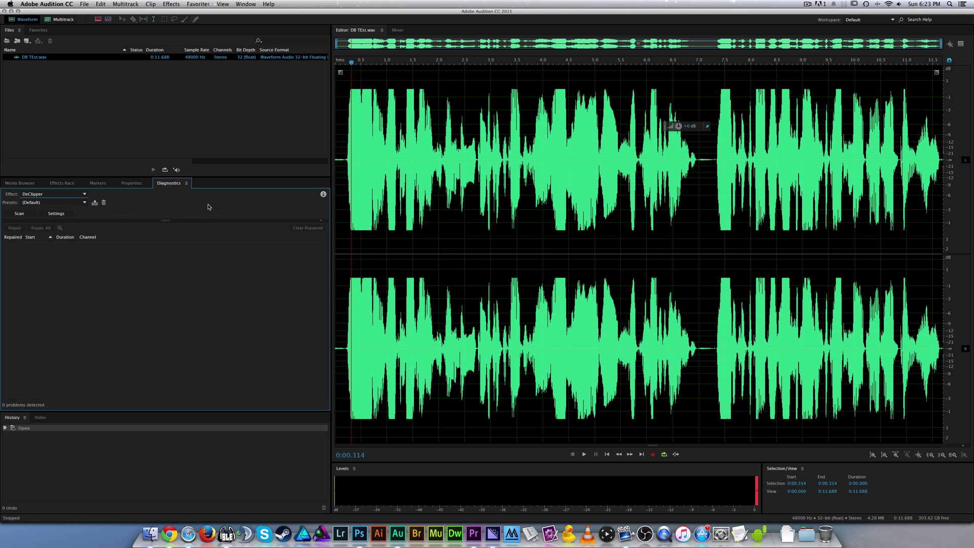
scroll(562, 280, "up", 10)
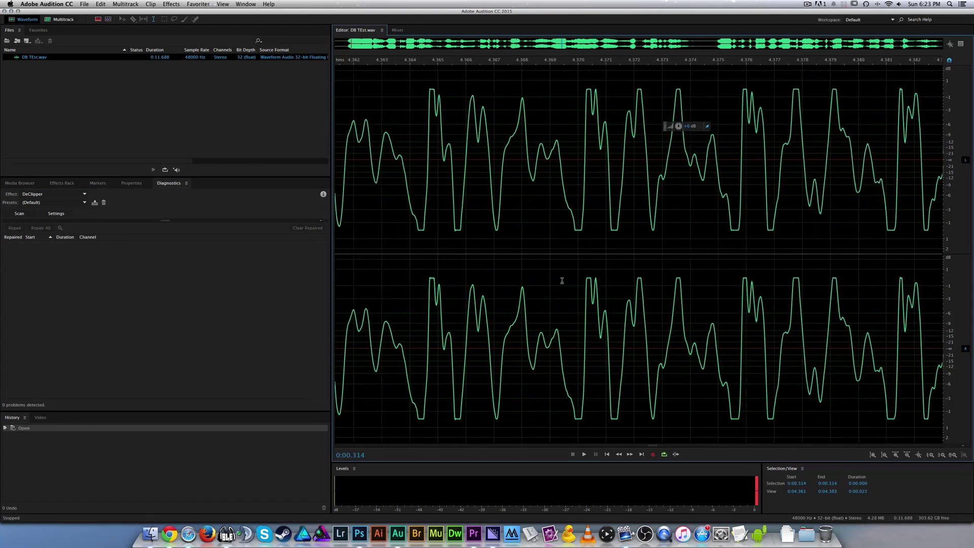
scroll(563, 281, "up", 4)
scroll(690, 282, "up", 4)
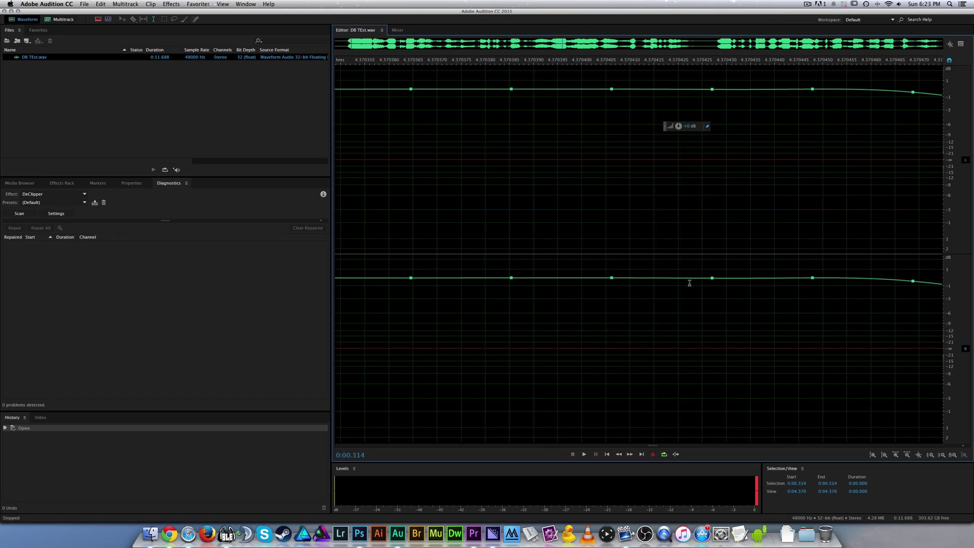
left_click(710, 278)
scroll(679, 278, "down", 9)
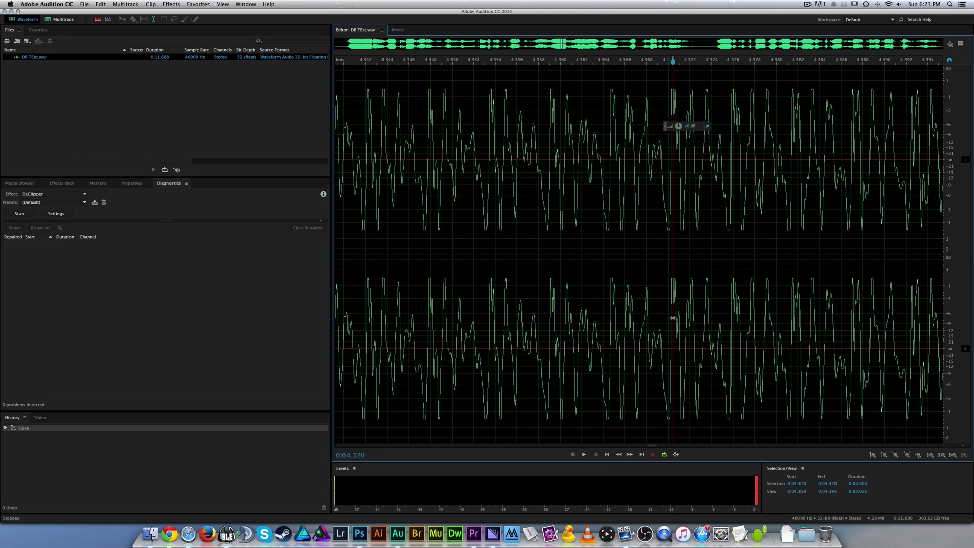
scroll(673, 318, "down", 10)
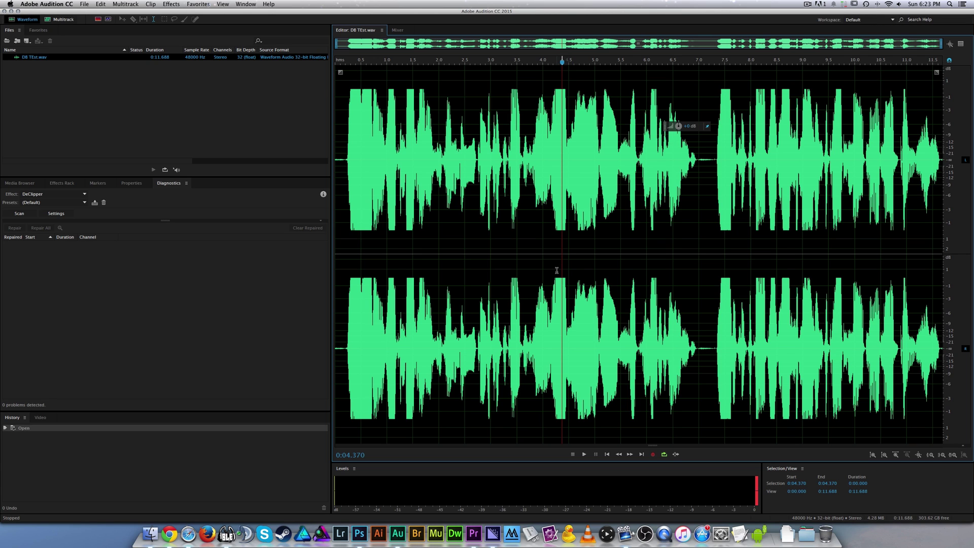
scroll(556, 272, "up", 5)
left_click_drag(499, 279, 751, 283)
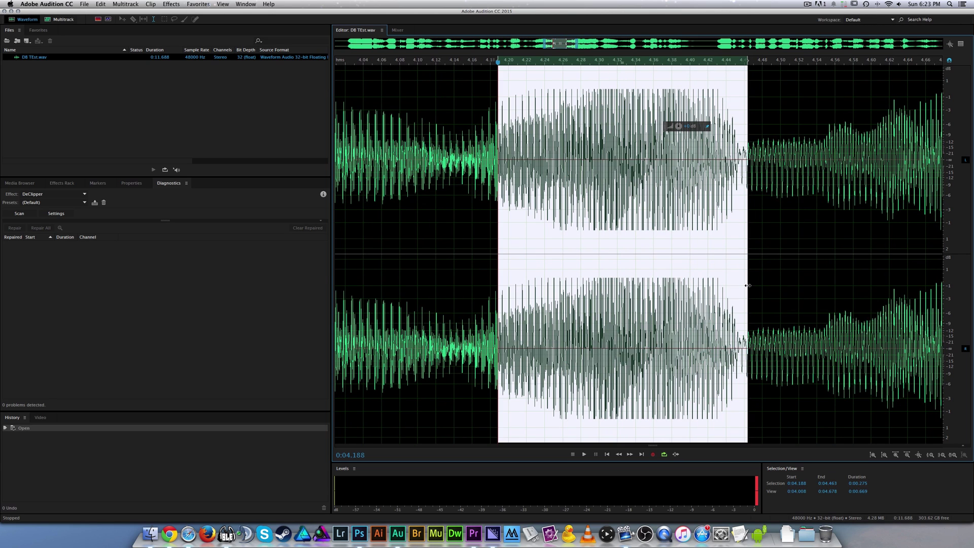
left_click(739, 284)
scroll(739, 284, "down", 5)
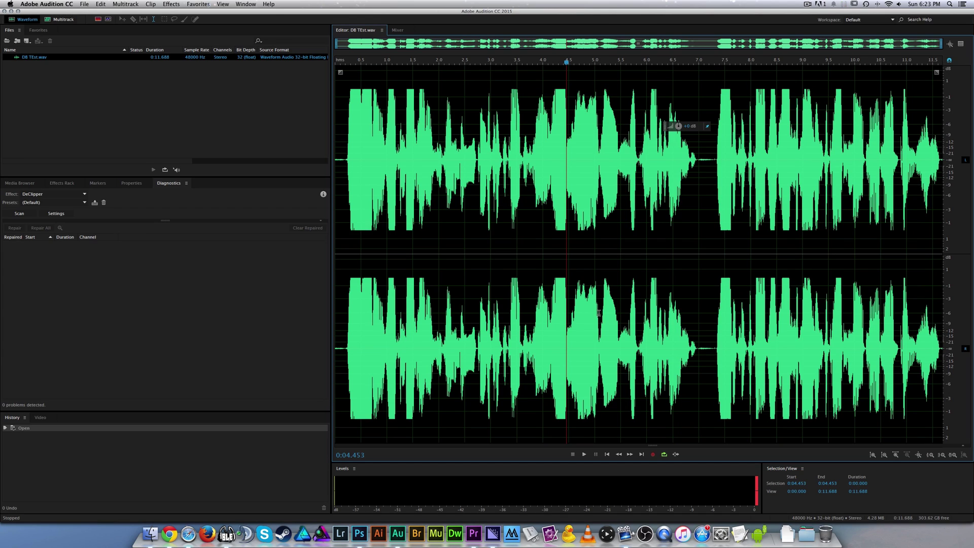
left_click(56, 194)
Apply the Restore Lightly Clipped DeClipper preset, giving -4 dB gain and Cubic interpolation
left_click(289, 226)
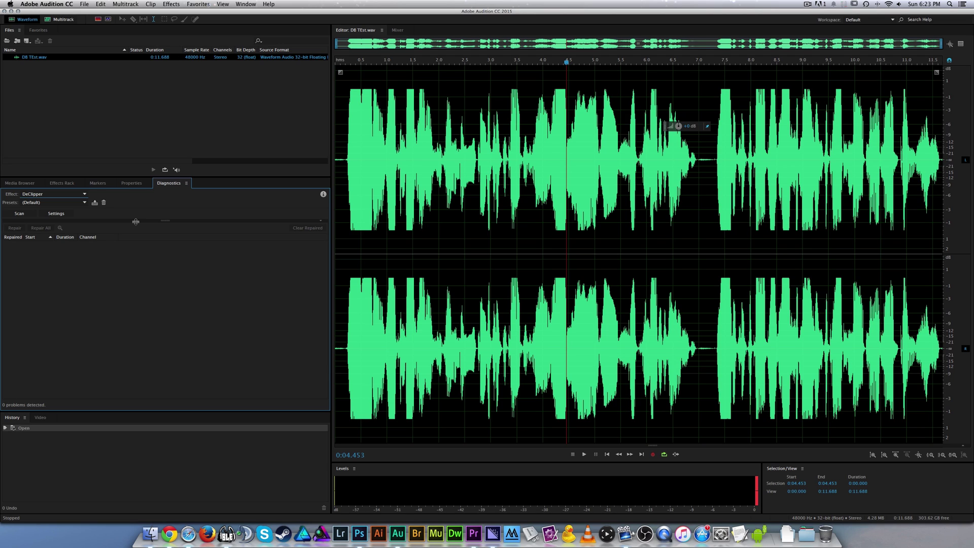
left_click(47, 216)
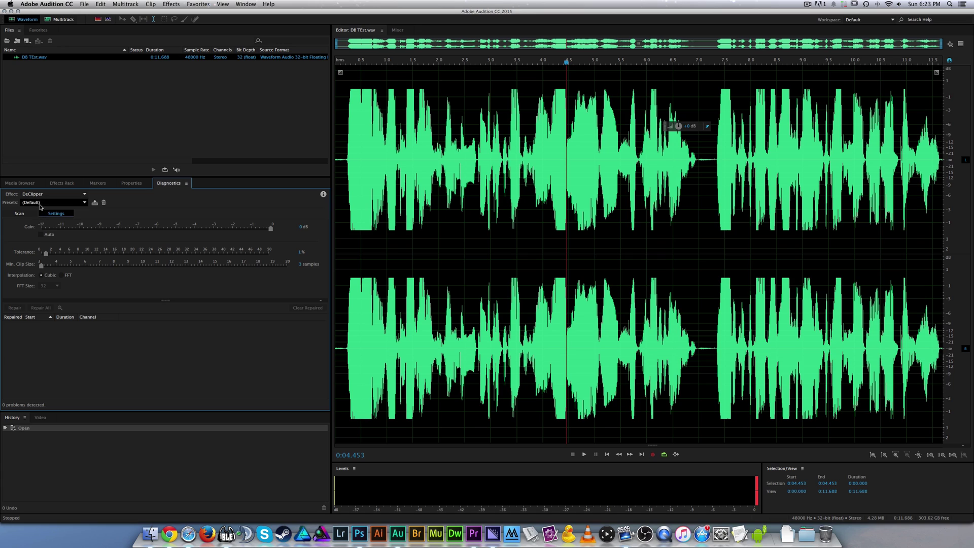
left_click(40, 204)
key("Return")
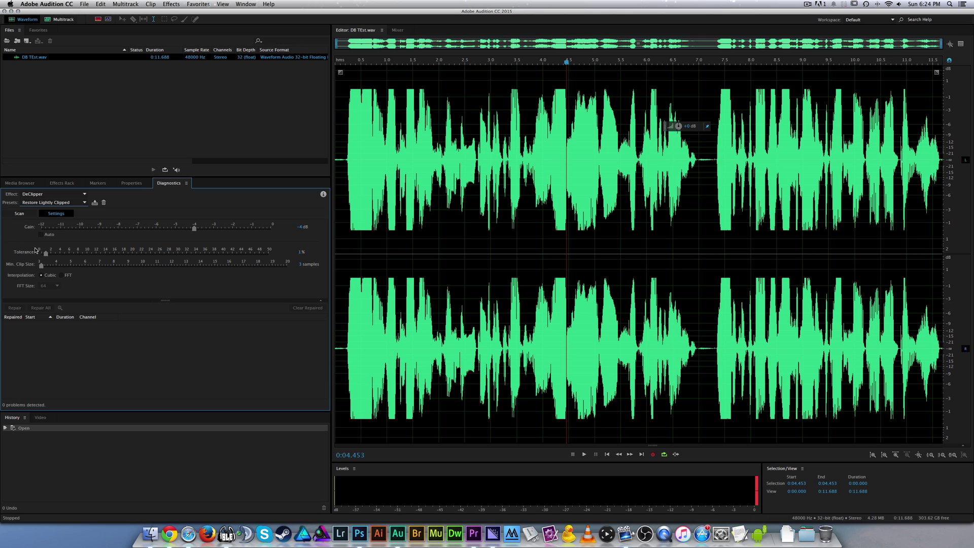
left_click(300, 252)
Set DeClipper Tolerance to 10%, collapse the settings and scan, finding 133 clipped problems
type("0")
key("Return")
left_click_drag(164, 299, 165, 220)
left_click(27, 213)
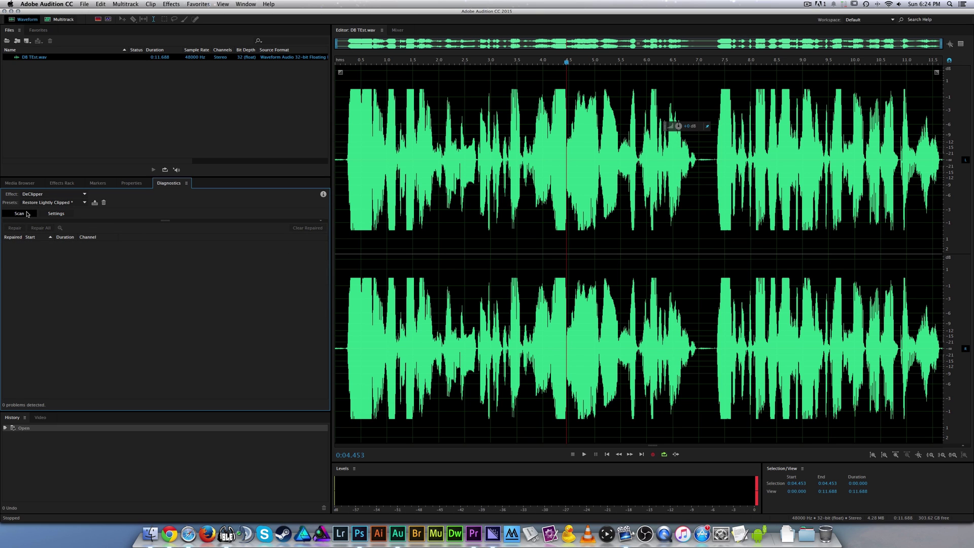
left_click(28, 213)
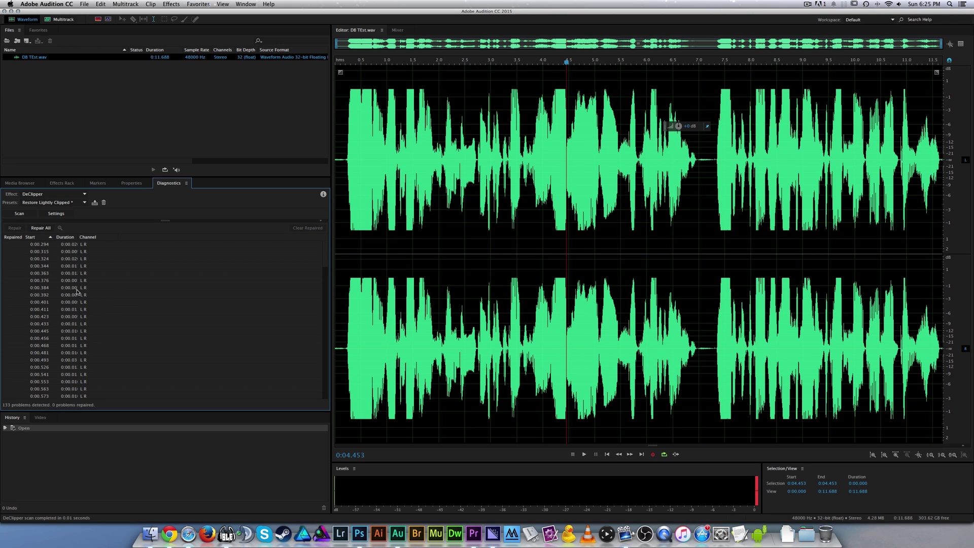
scroll(78, 284, "down", 6)
scroll(78, 283, "down", 20)
scroll(79, 284, "up", 20)
scroll(567, 273, "up", 15)
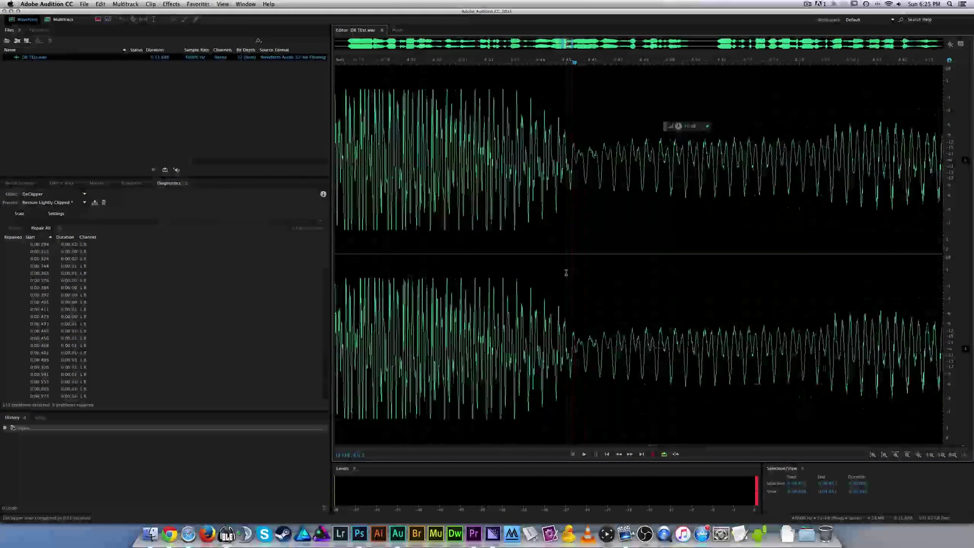
scroll(539, 335, "down", 6)
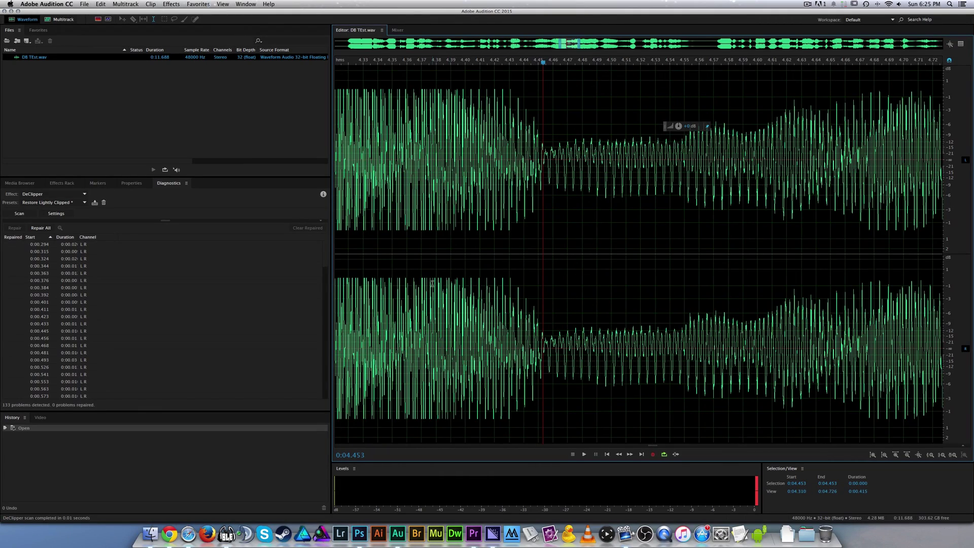
scroll(432, 284, "up", 4)
left_click_drag(425, 283, 453, 282)
scroll(399, 305, "down", 2)
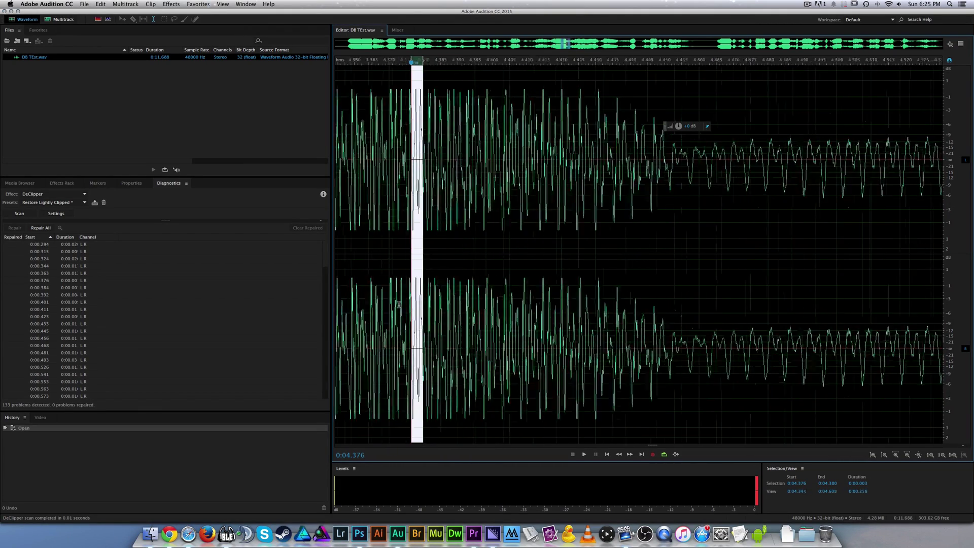
scroll(399, 304, "down", 10)
left_click(400, 304)
scroll(143, 296, "down", 5)
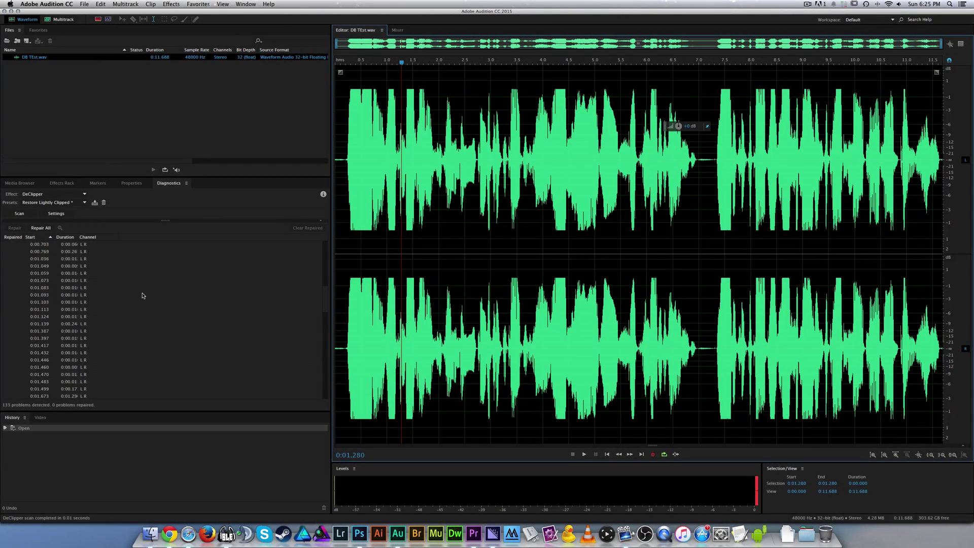
scroll(143, 295, "up", 5)
left_click(42, 228)
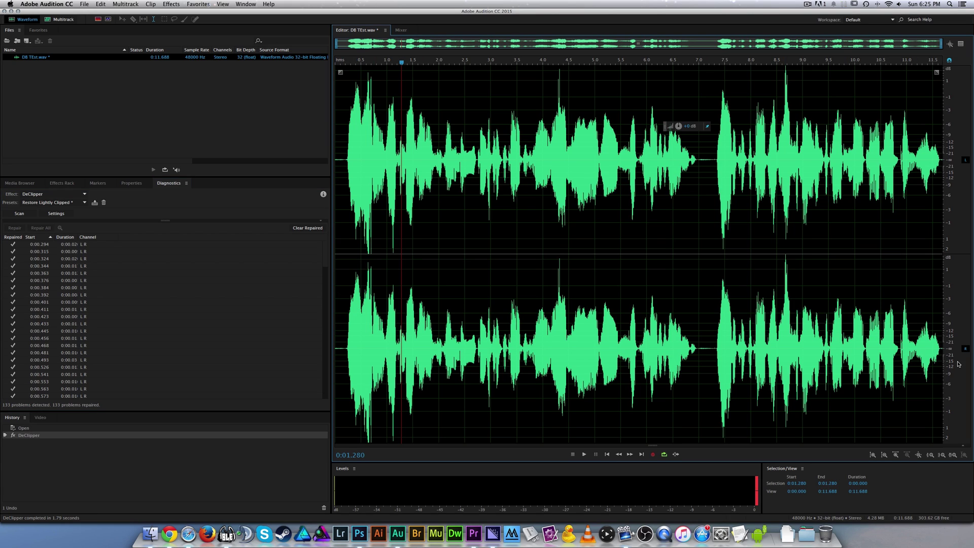
scroll(955, 356, "down", 1)
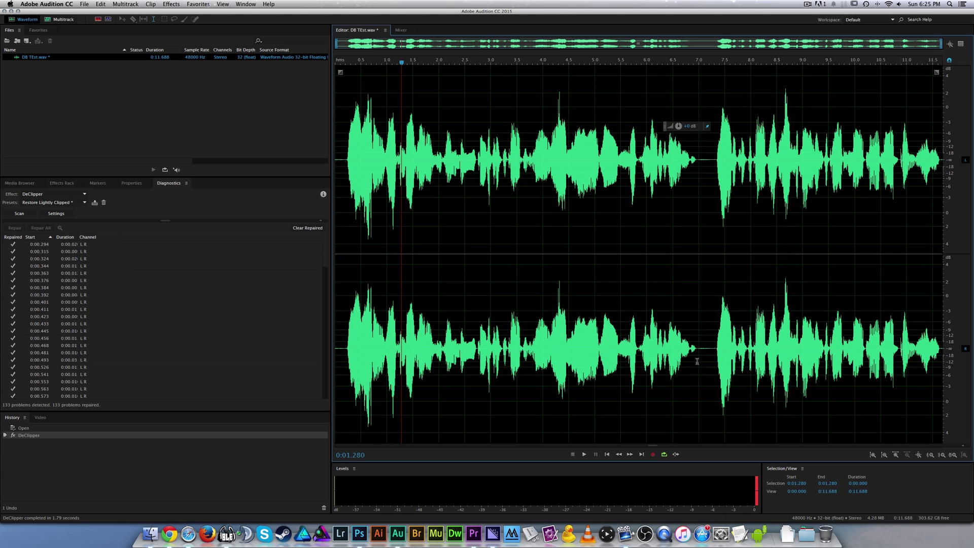
left_click(343, 344)
key("space")
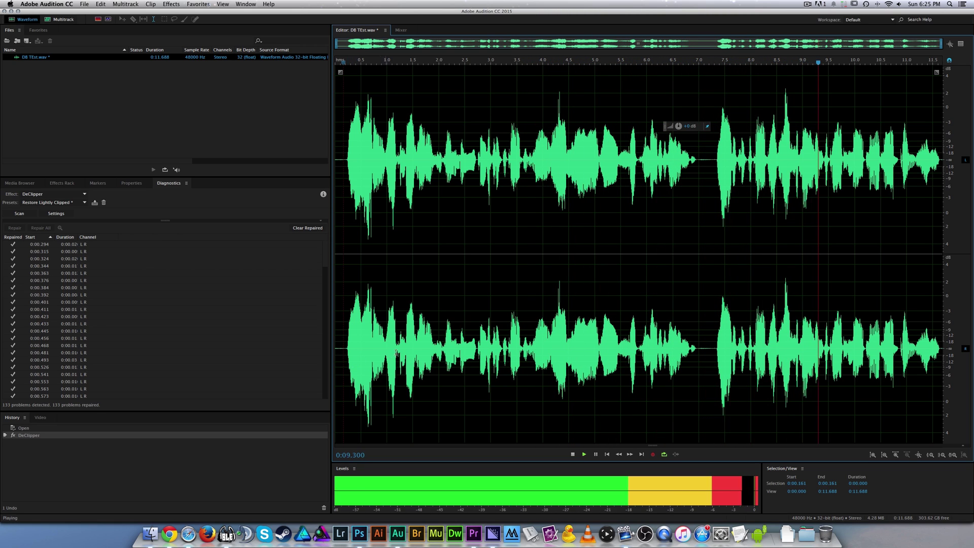
key("space")
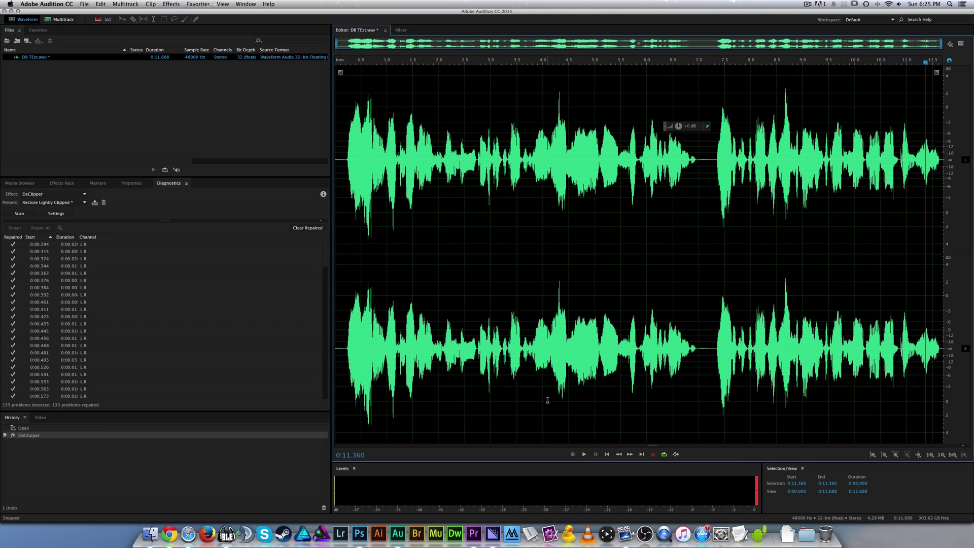
key("super+z")
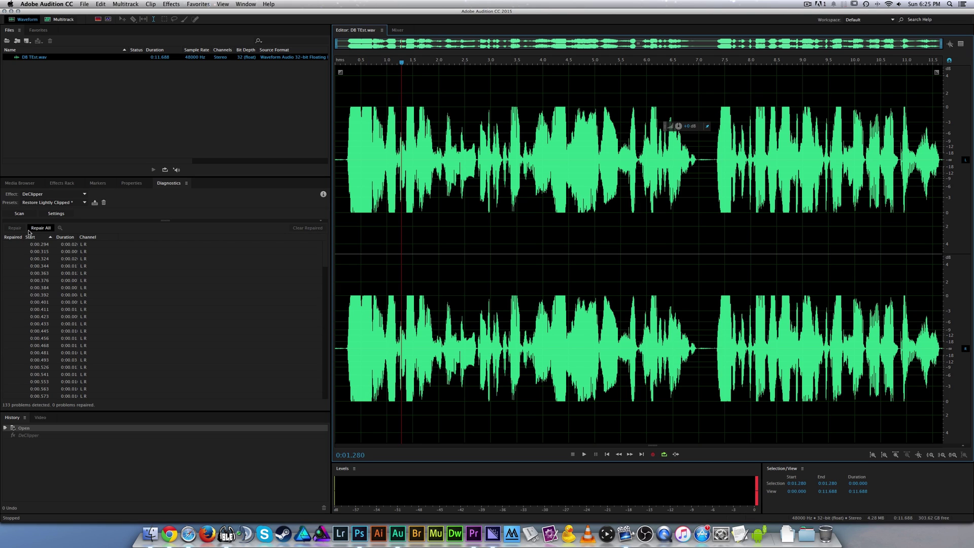
Reopen the DeClipper settings and lower Tolerance to 2%
left_click(56, 214)
left_click_drag(165, 220, 174, 293)
left_click(300, 252)
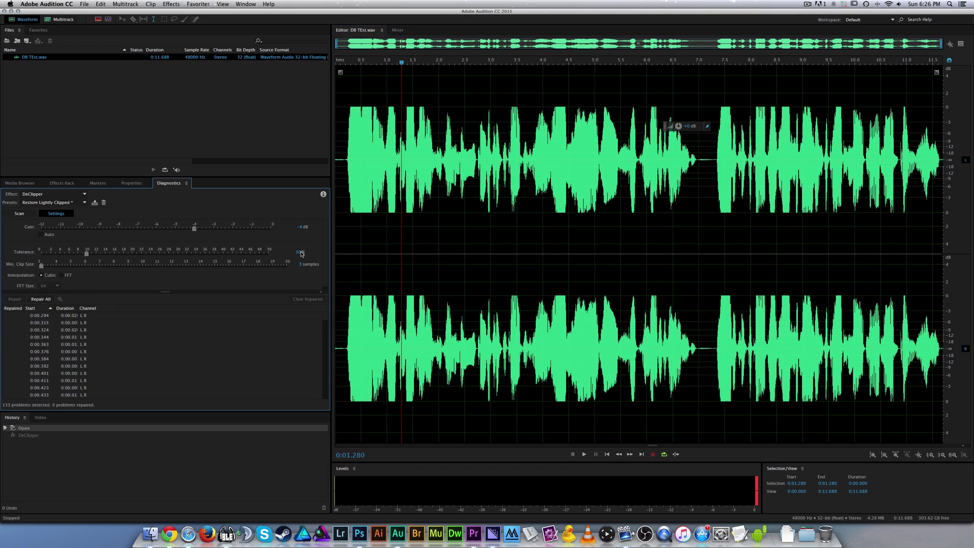
type("2")
key("Return")
Rescan the recording and repair all 103 detected clipping problems
left_click_drag(162, 292, 163, 171)
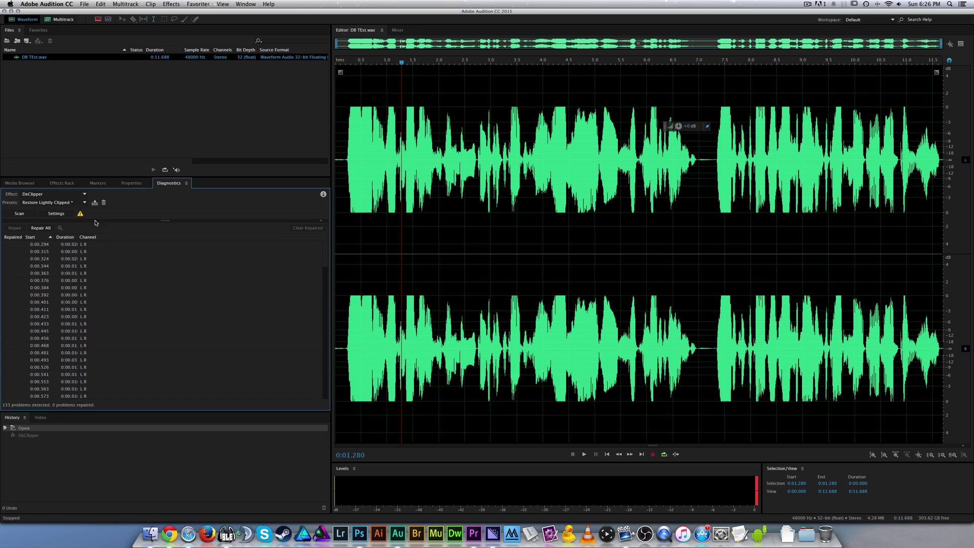
left_click(22, 214)
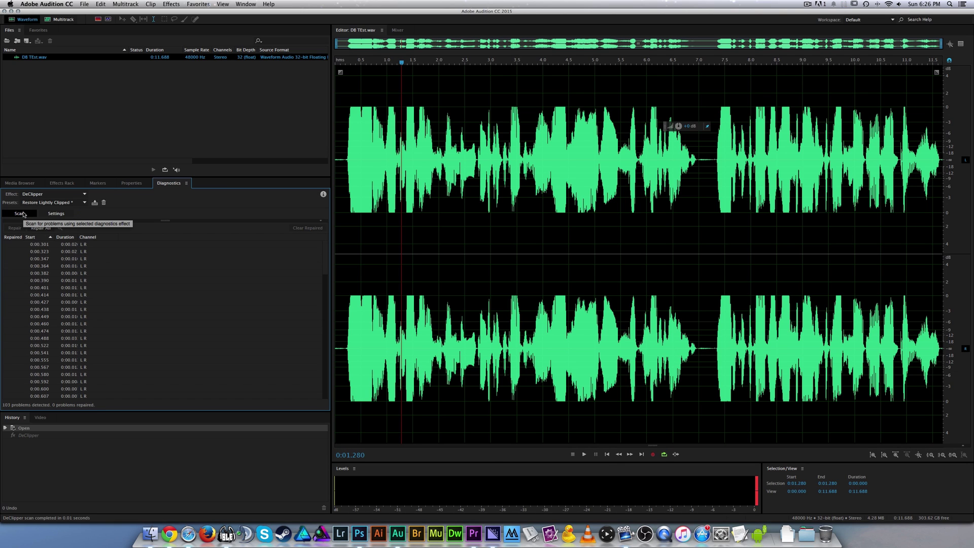
left_click(41, 228)
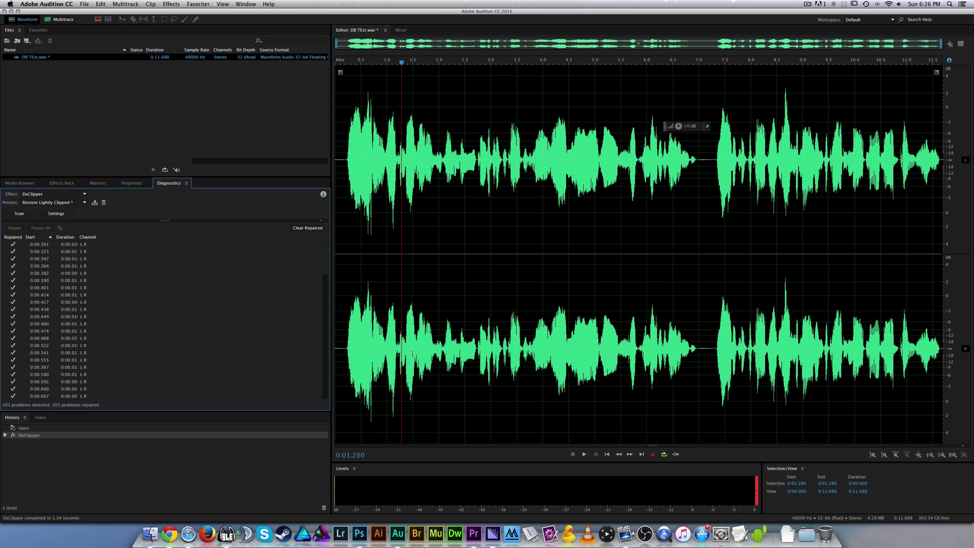
Play back the repaired recording from the start, then show the empty Effects Rack for DB Test.wav
left_click(338, 352)
key("space")
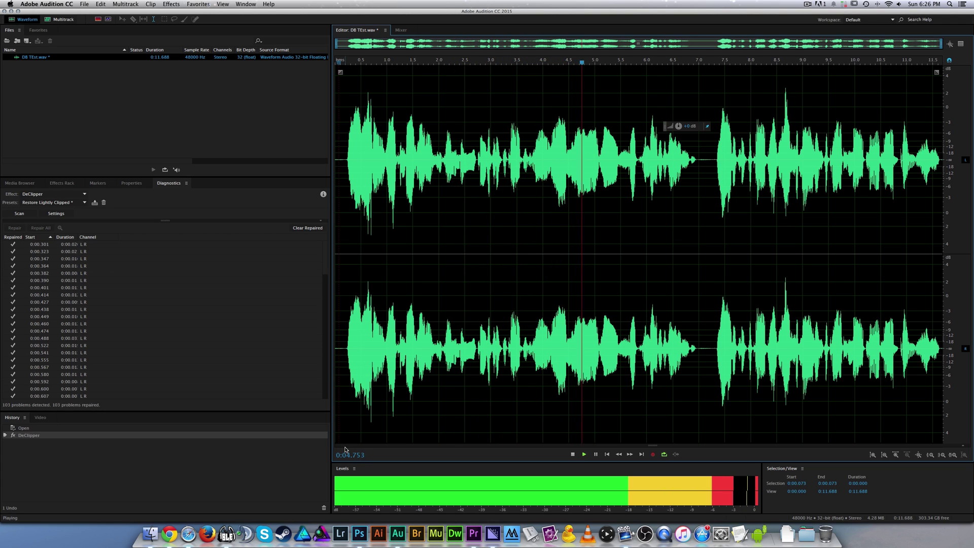
key("space")
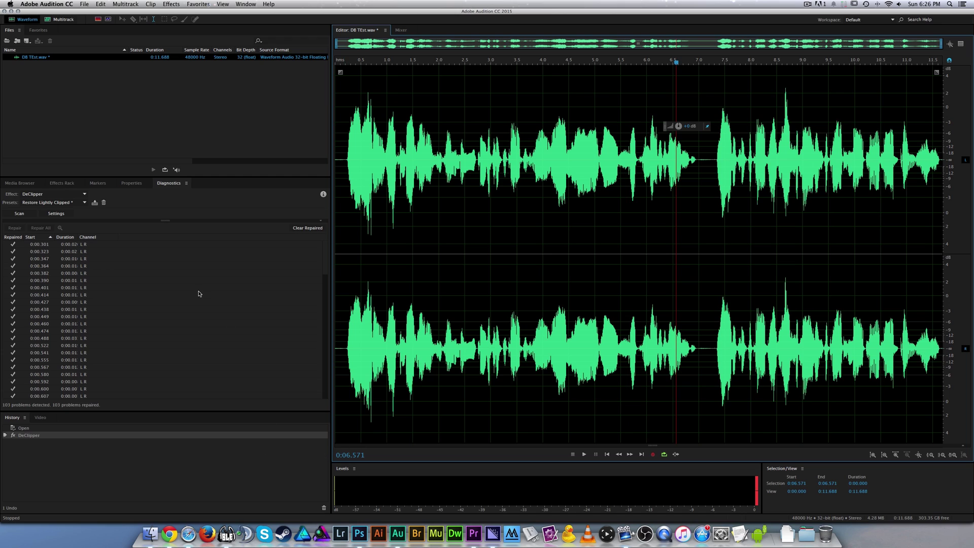
left_click(63, 183)
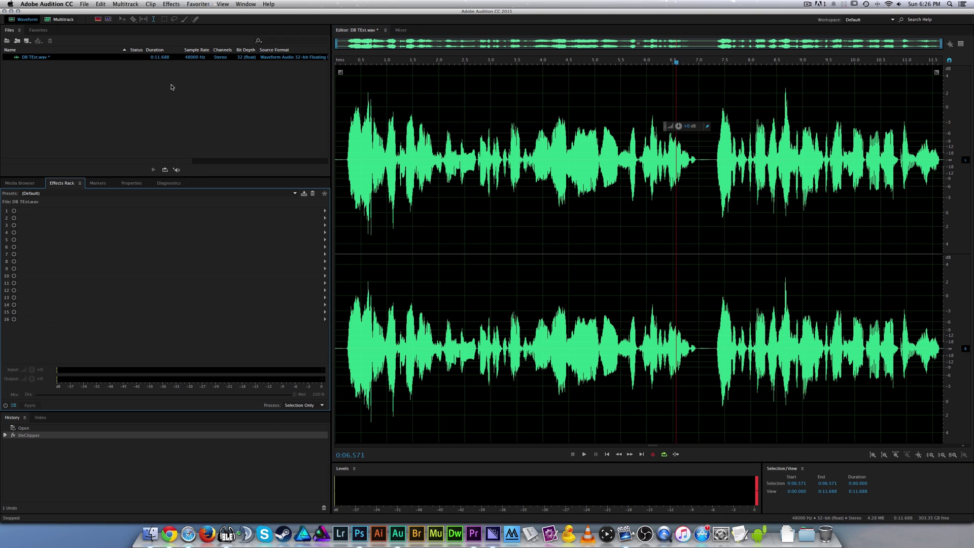
Apply the Larry Normalized v5 DB favorite to DB Test.wav
left_click(198, 4)
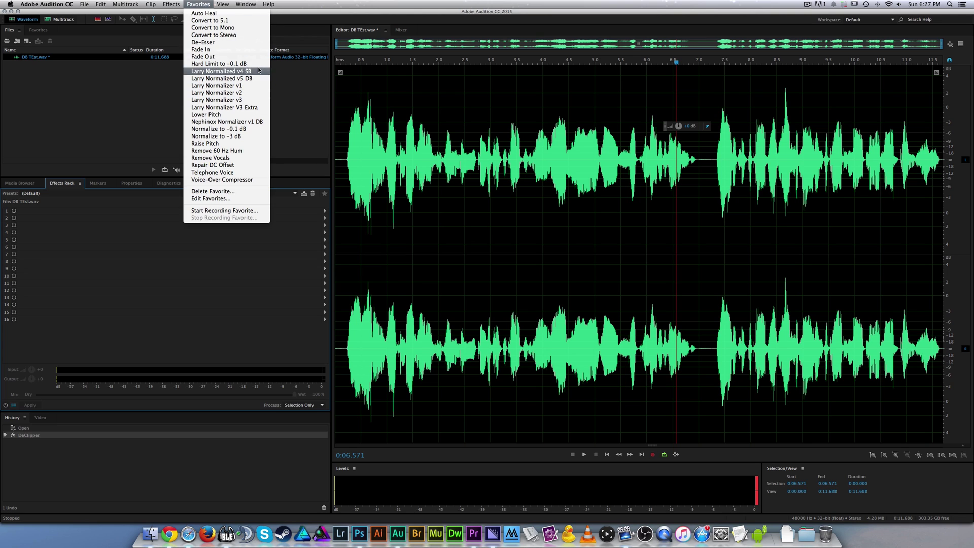
left_click(228, 79)
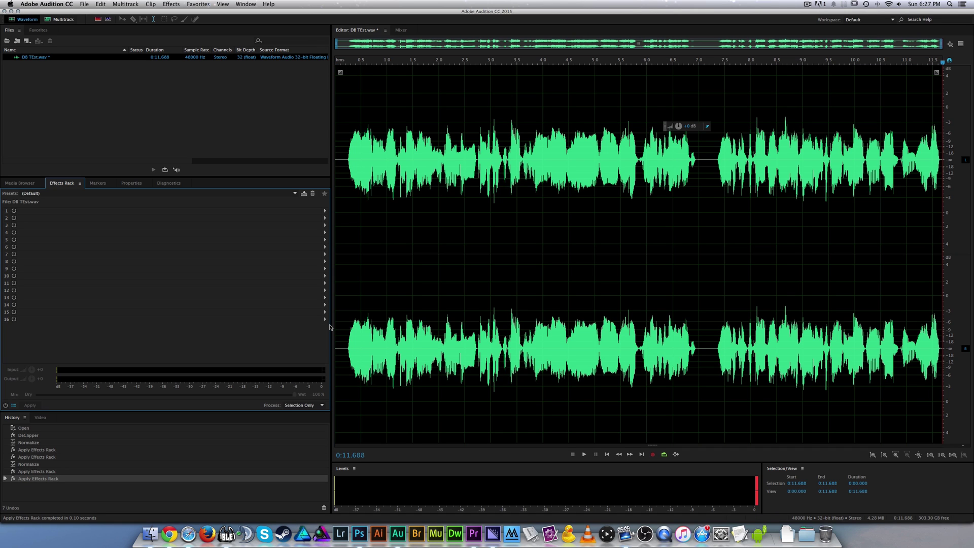
Listen to the normalized recording, then revert to the original Open state in History
scroll(954, 352, "up", 4)
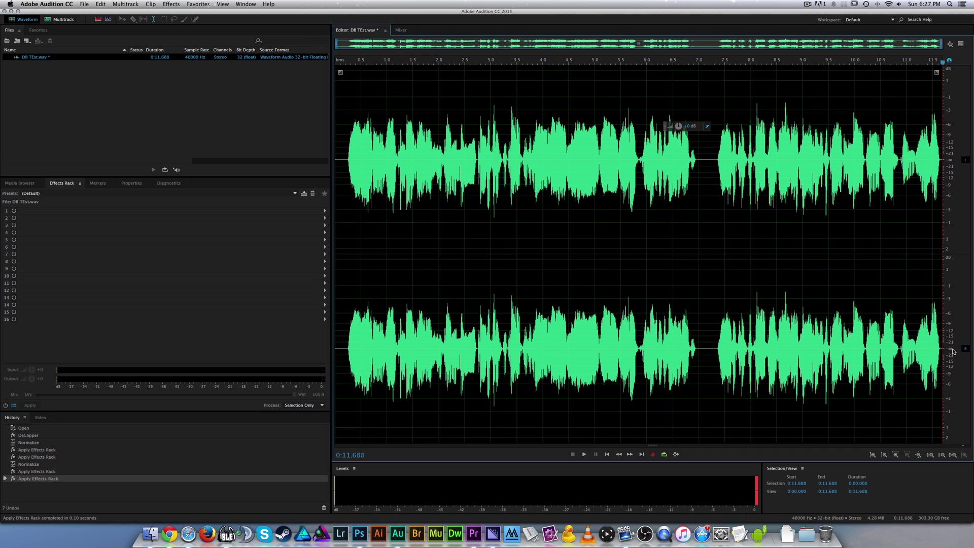
left_click(337, 340)
key("space")
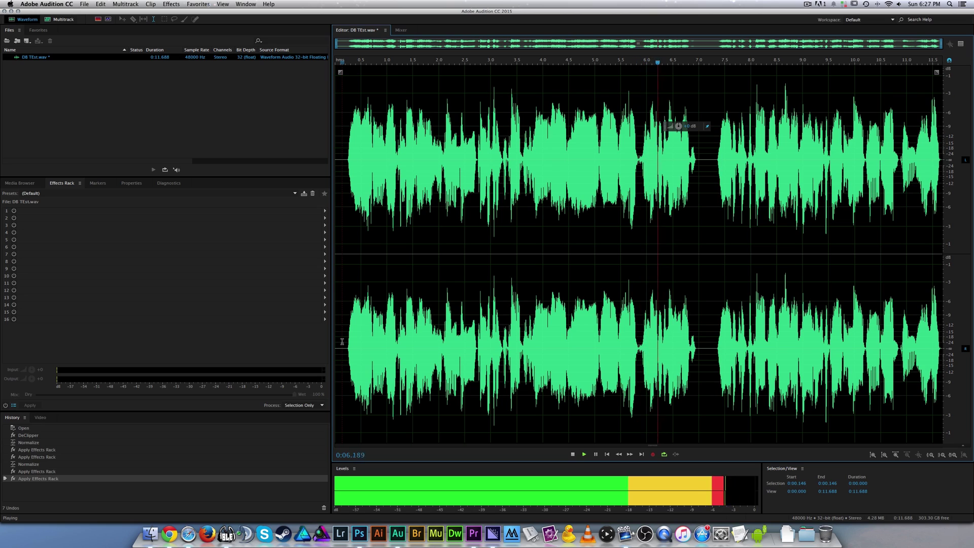
key("space")
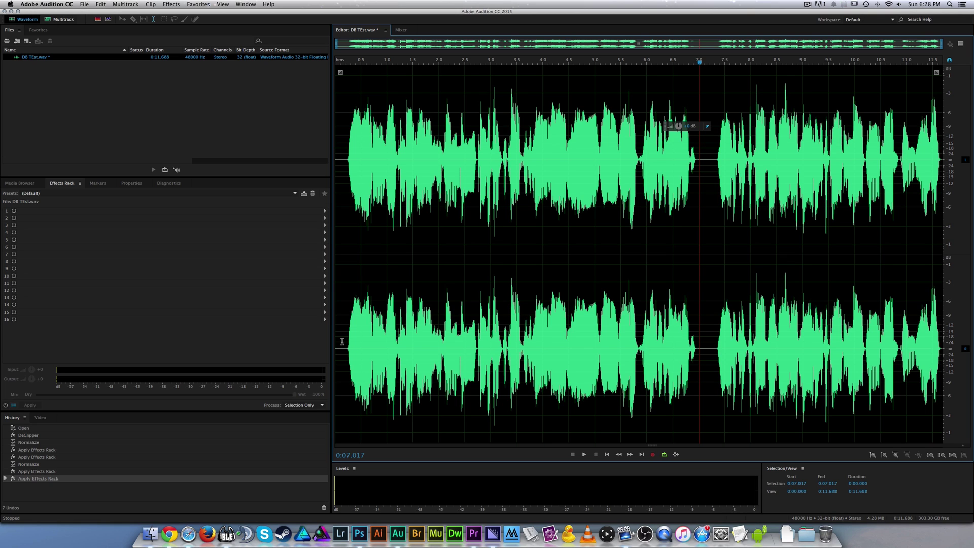
left_click(25, 429)
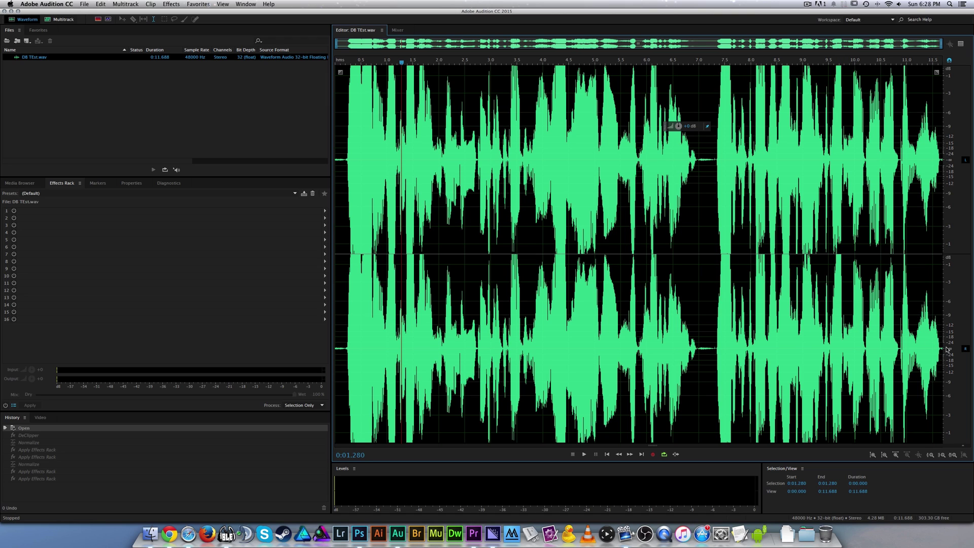
scroll(947, 349, "down", 2)
Show the DeClipper results in Diagnostics and open Effects > Filter and EQ > FFT Filter
scroll(948, 350, "up", 2)
left_click(169, 183)
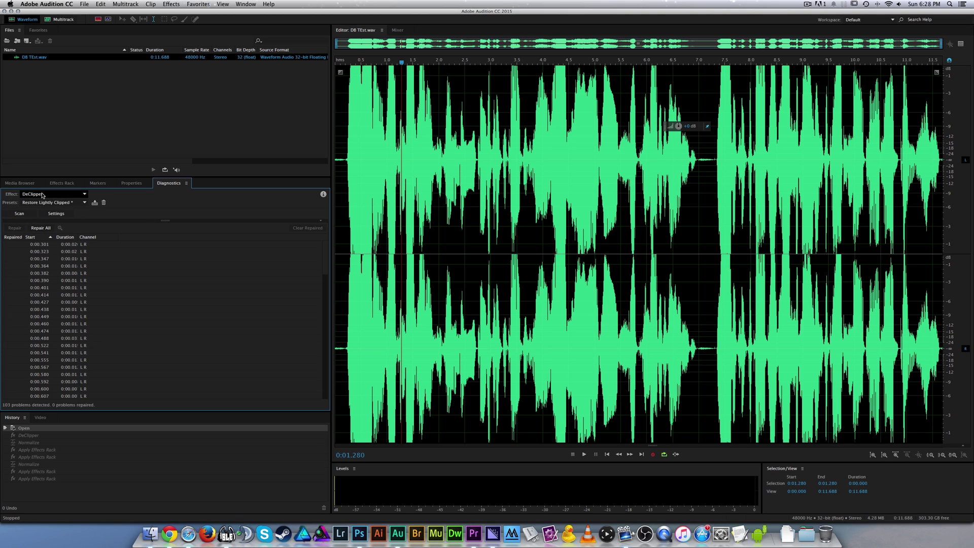
left_click(171, 5)
mouse_move(195, 103)
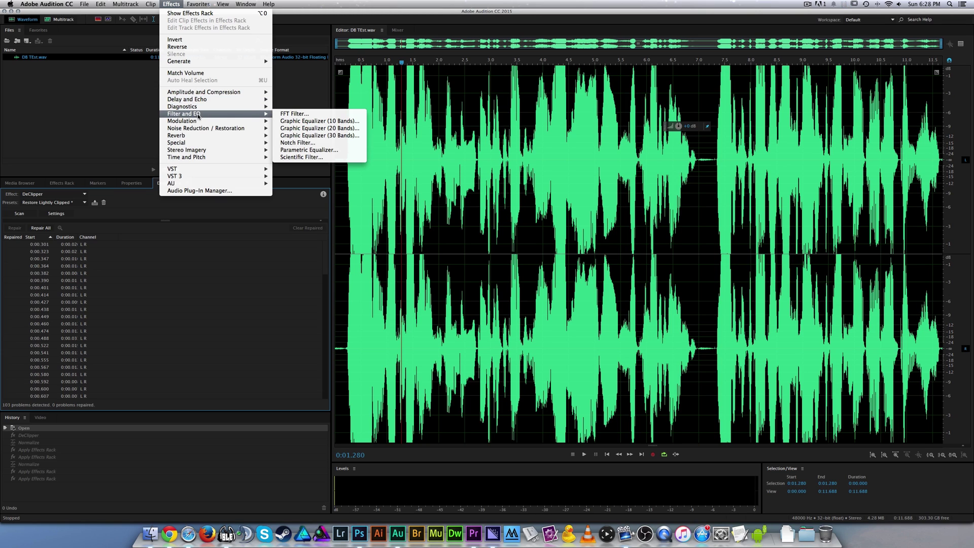
left_click(288, 113)
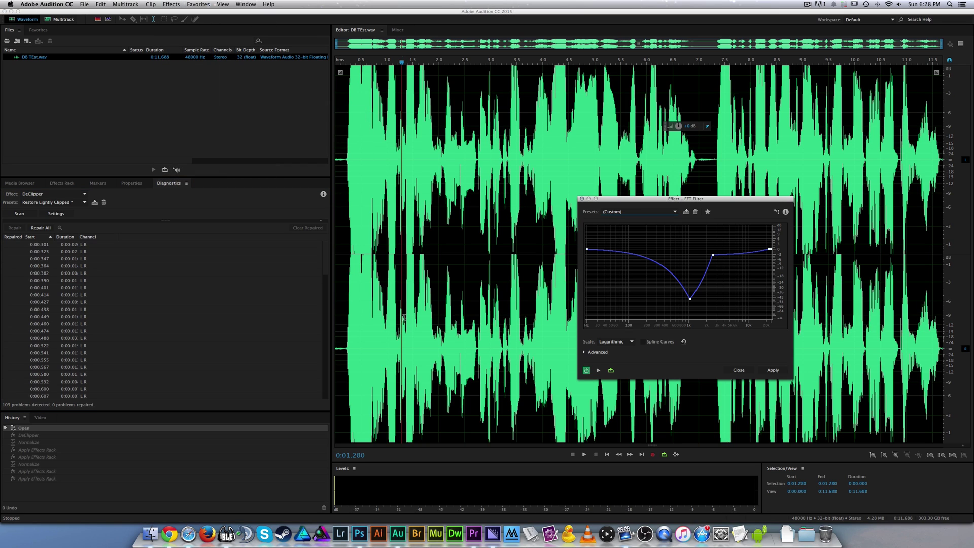
Reset the FFT Filter to its (Default) preset and move the dialog aside
left_click(640, 214)
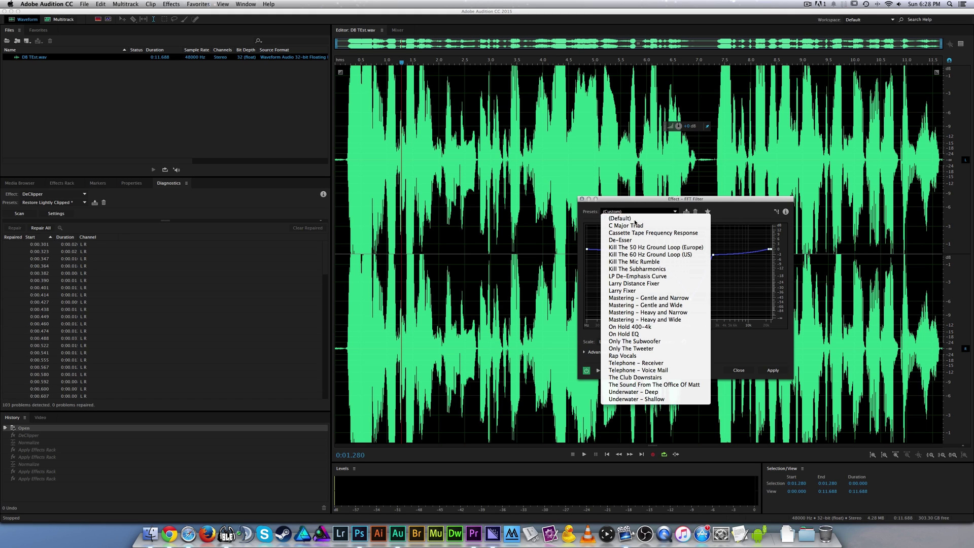
left_click(638, 208)
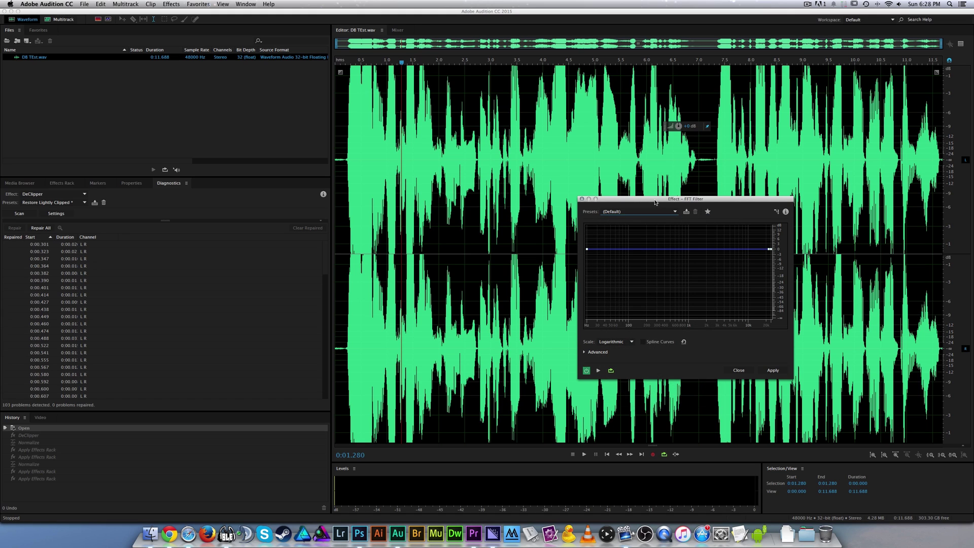
left_click_drag(660, 201, 715, 209)
Select the audio up to about 5.4 seconds and lower it roughly 10.7 dB
left_click_drag(341, 324, 384, 334)
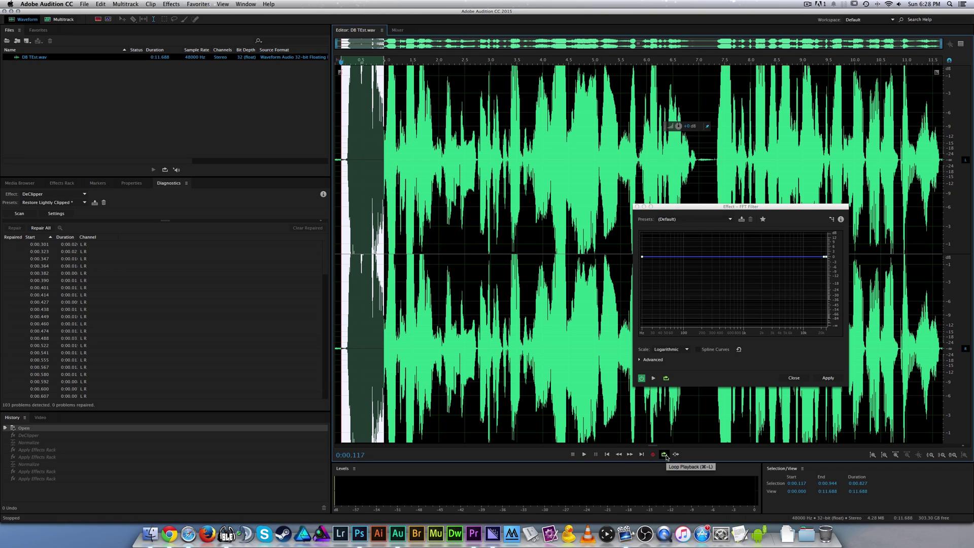
left_click(383, 349)
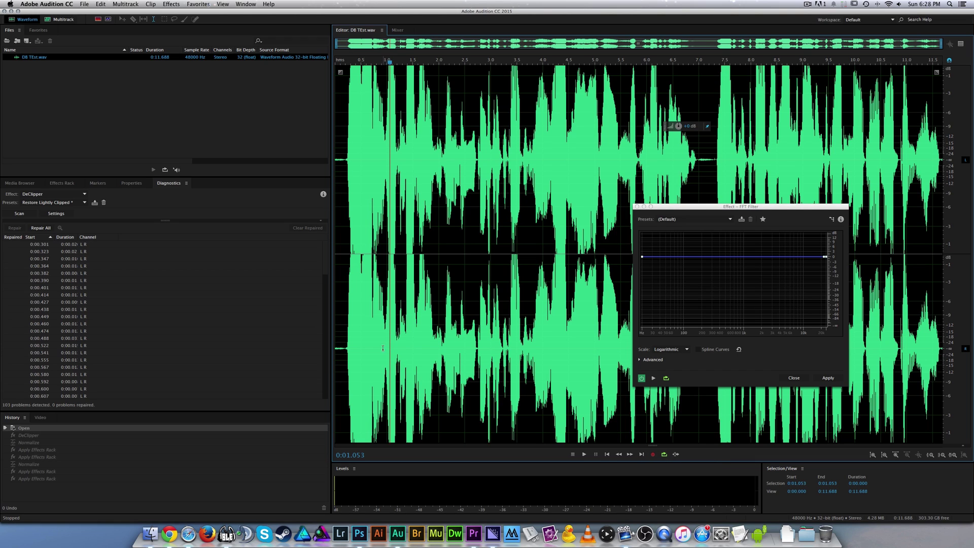
left_click_drag(341, 345, 621, 366)
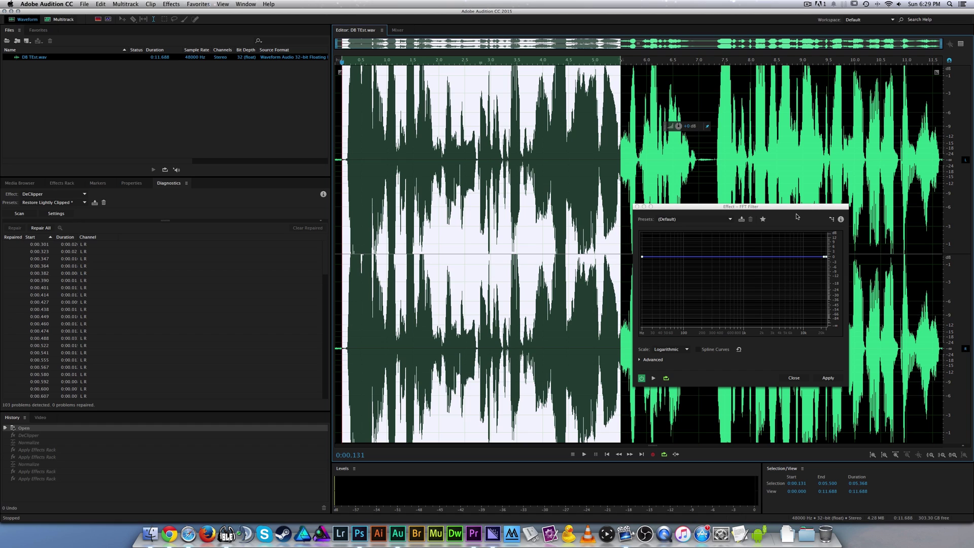
left_click_drag(679, 125, 679, 125)
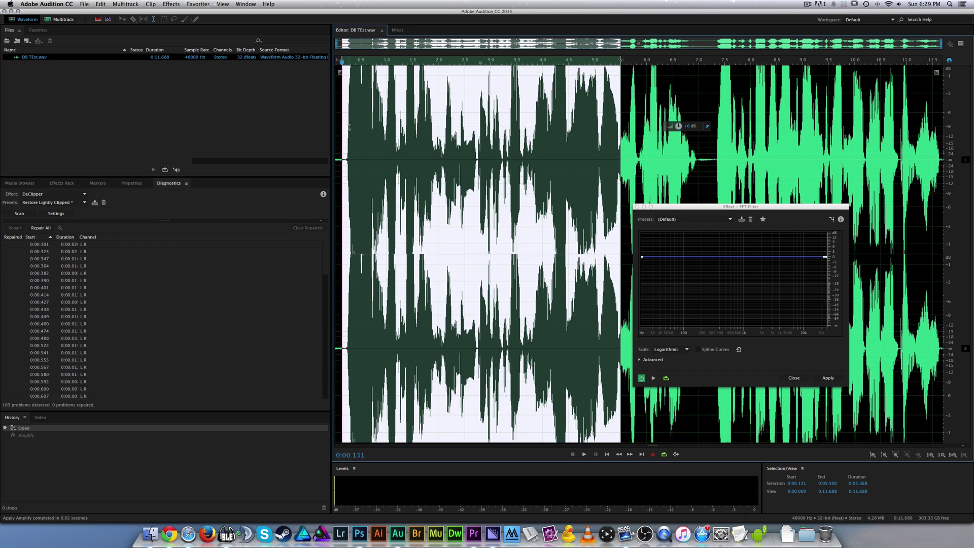
Select the first six seconds, preview the filter, and pull a curve point down to cut highs
left_click(344, 165)
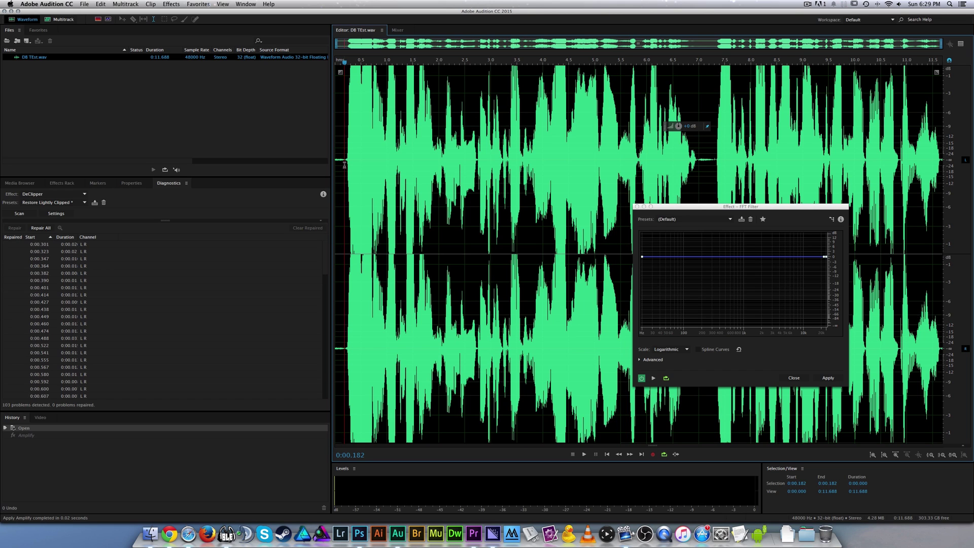
left_click_drag(346, 167, 659, 205)
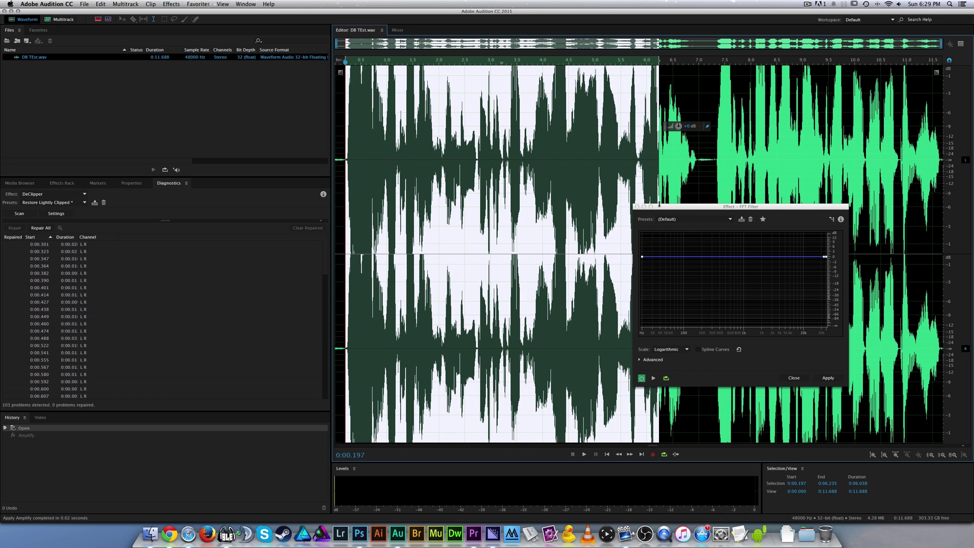
key("space")
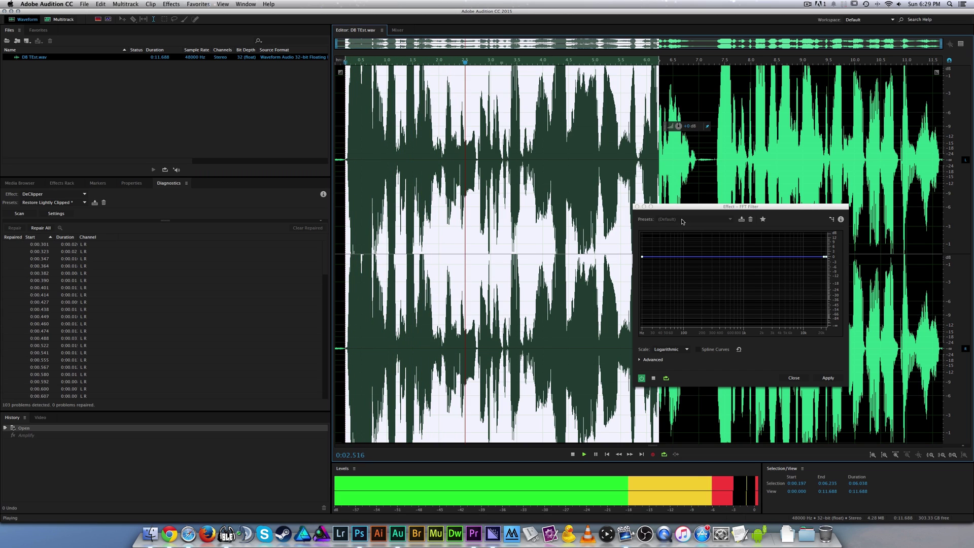
key("space")
left_click_drag(776, 258, 752, 256)
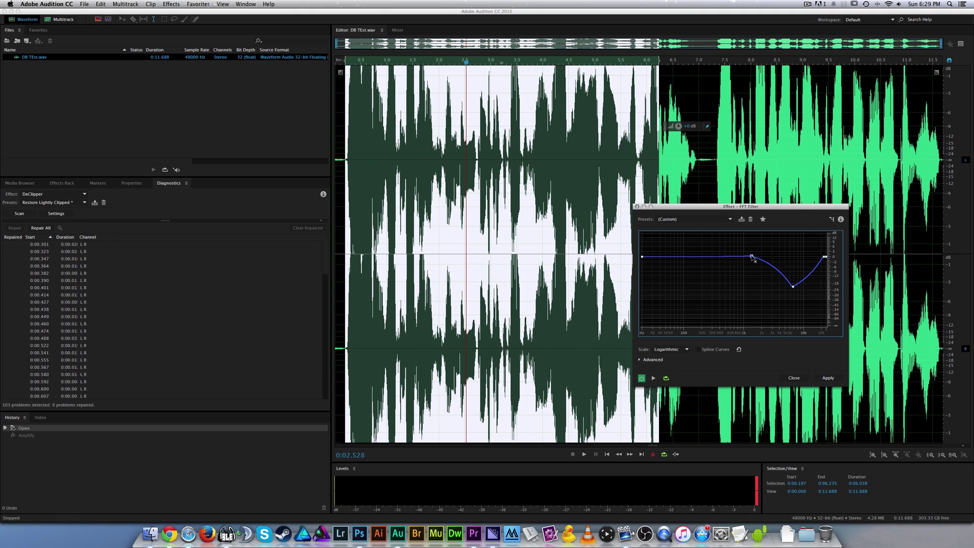
Preview the whole recording and add a second curve point deepening the high-frequency dip
left_click(411, 232)
key("space")
key("Home")
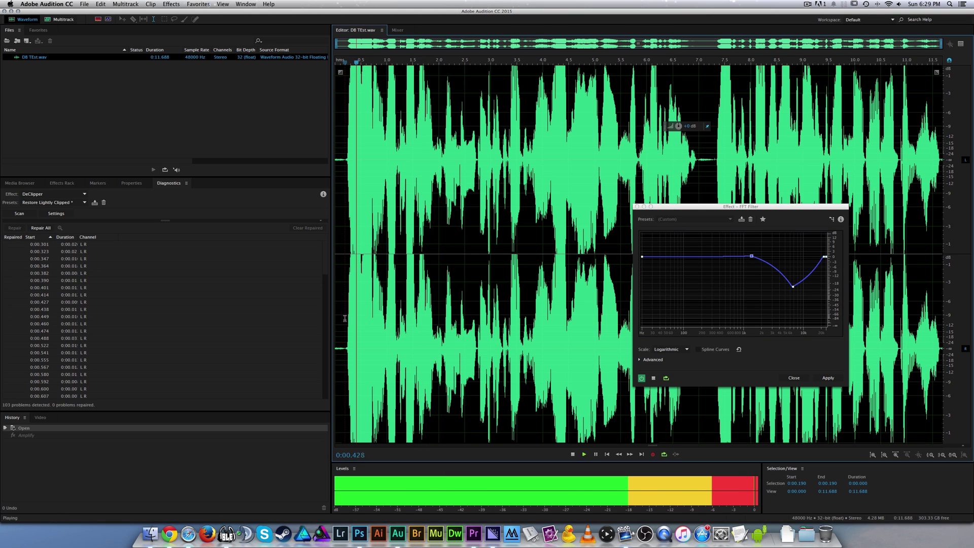
key("space")
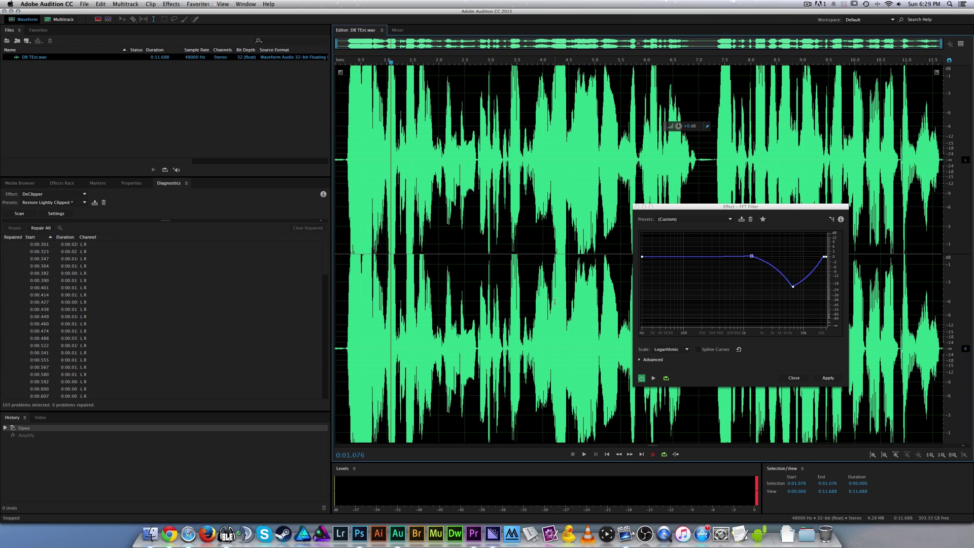
left_click(340, 319)
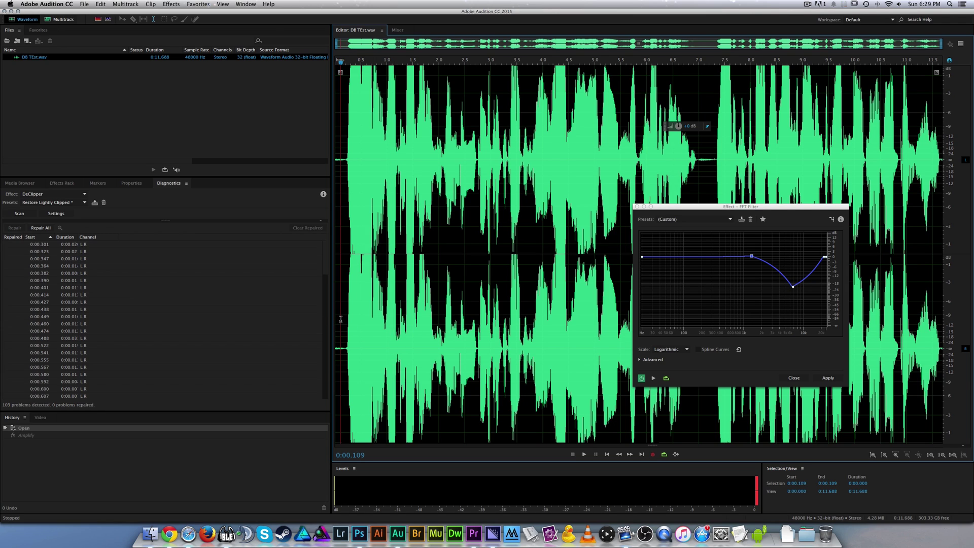
mouse_move(705, 210)
left_mouse_down()
mouse_move(688, 220)
mouse_move(690, 211)
left_mouse_up()
key("space")
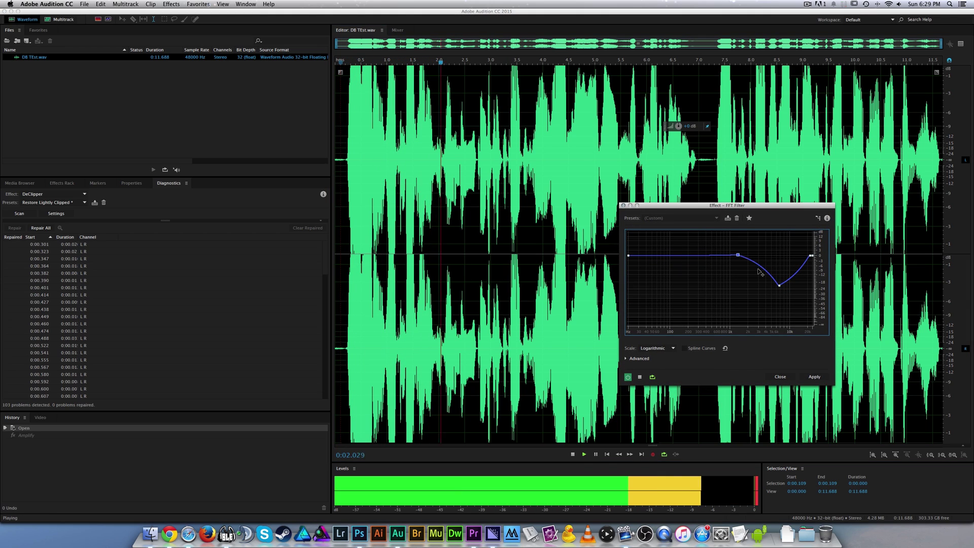
left_click_drag(760, 272, 756, 281)
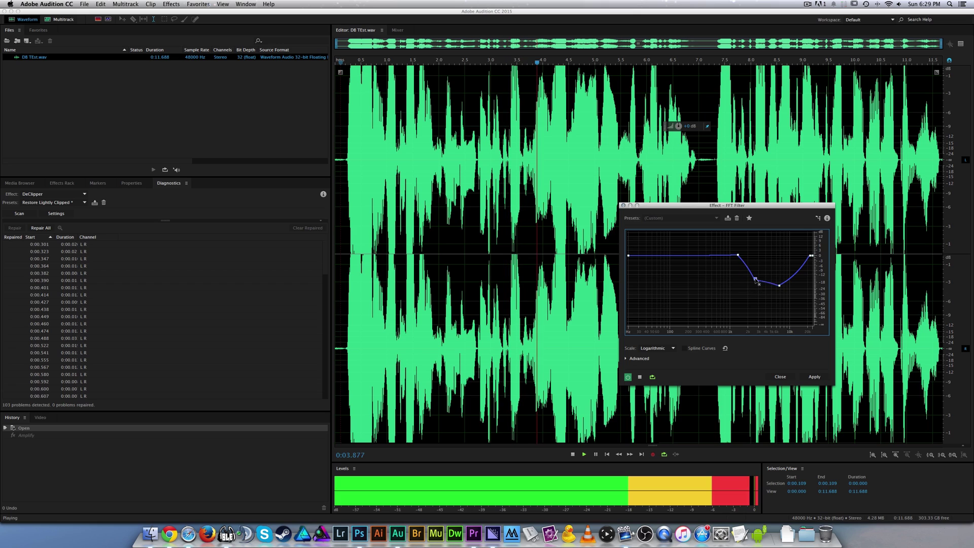
key("space")
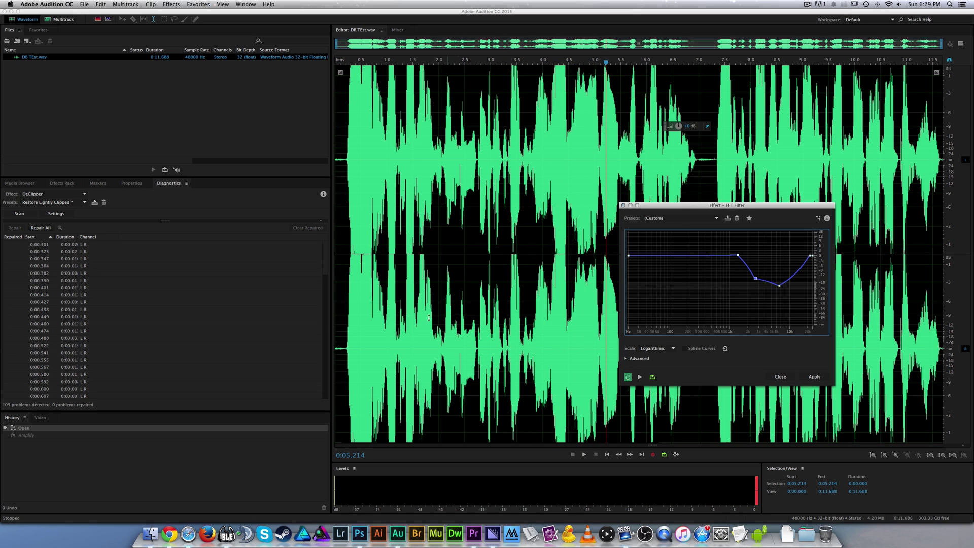